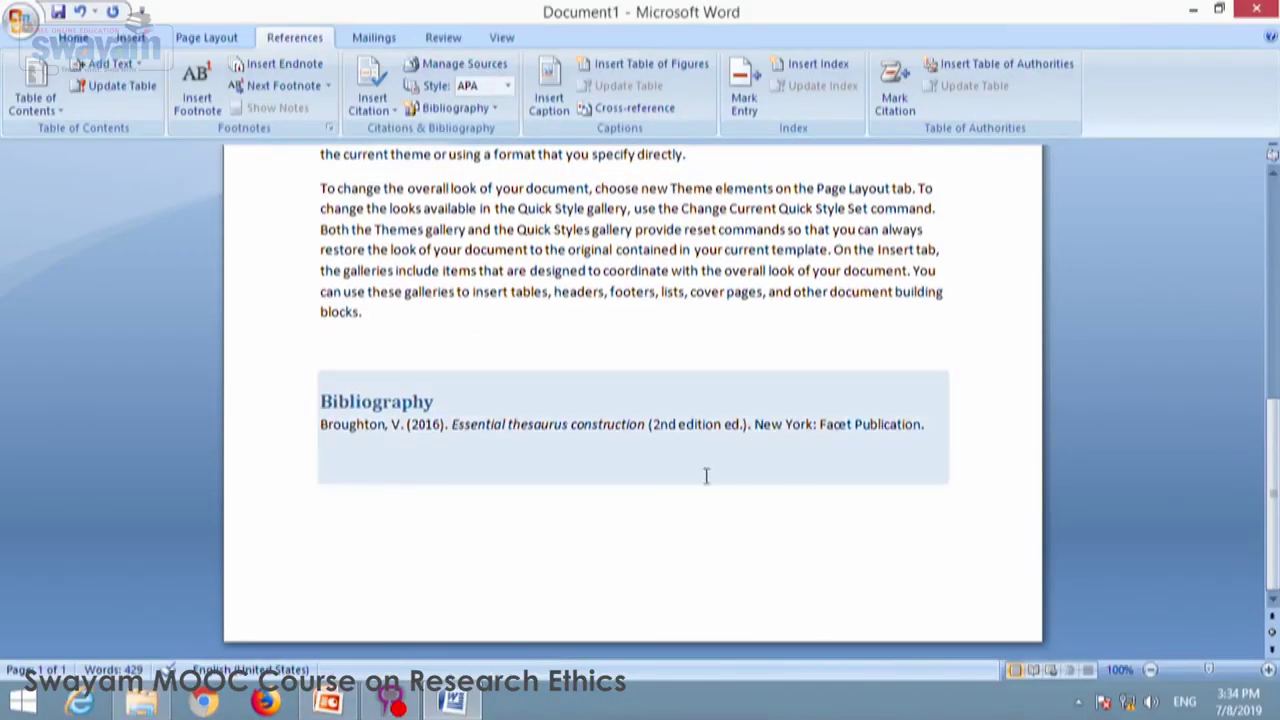
Insert a page break after the Bibliography so a blank page follows it.
left_click(742, 494)
left_click(425, 352)
key("Down")
key("Down")
key("Down")
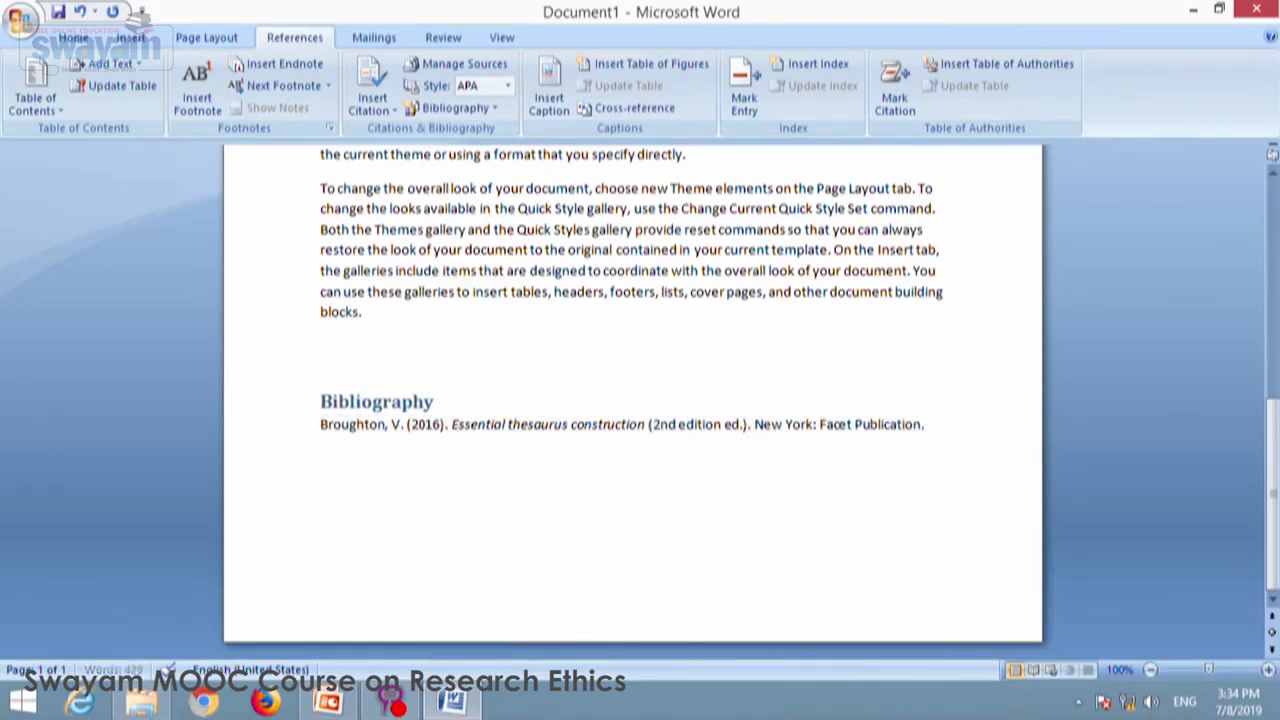
key("ctrl+Return")
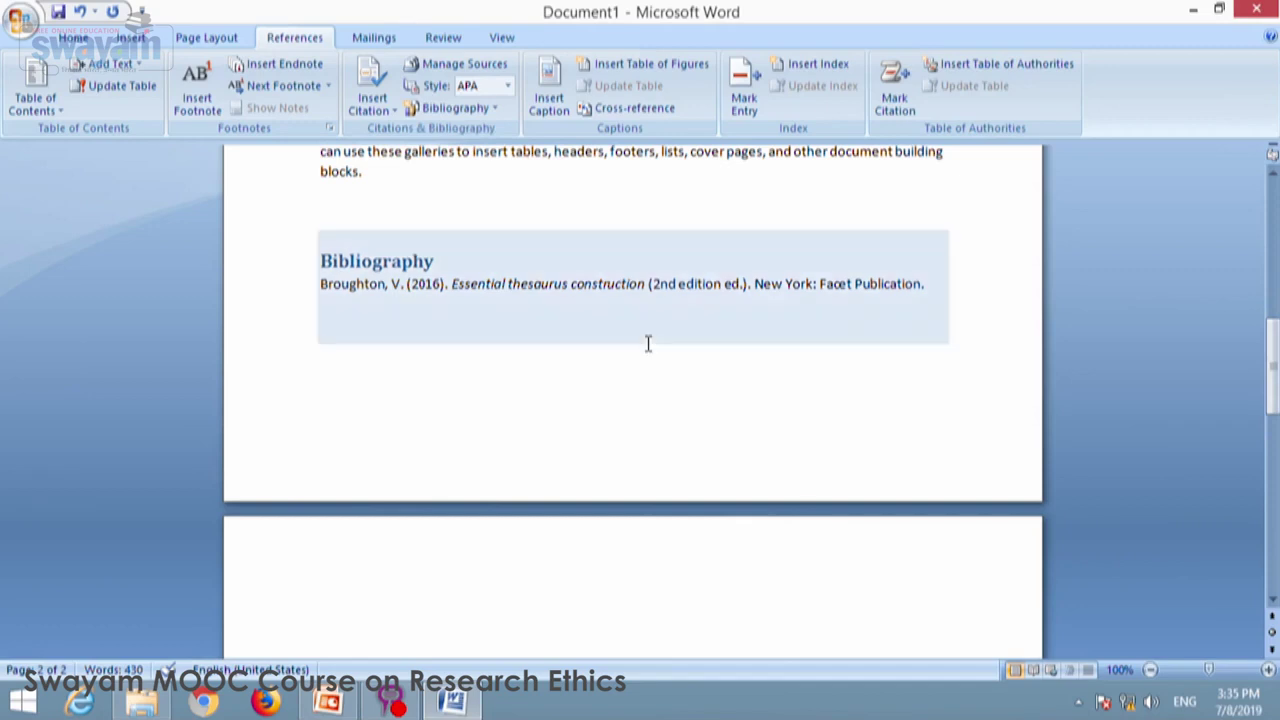
scroll(590, 378, "down", 2)
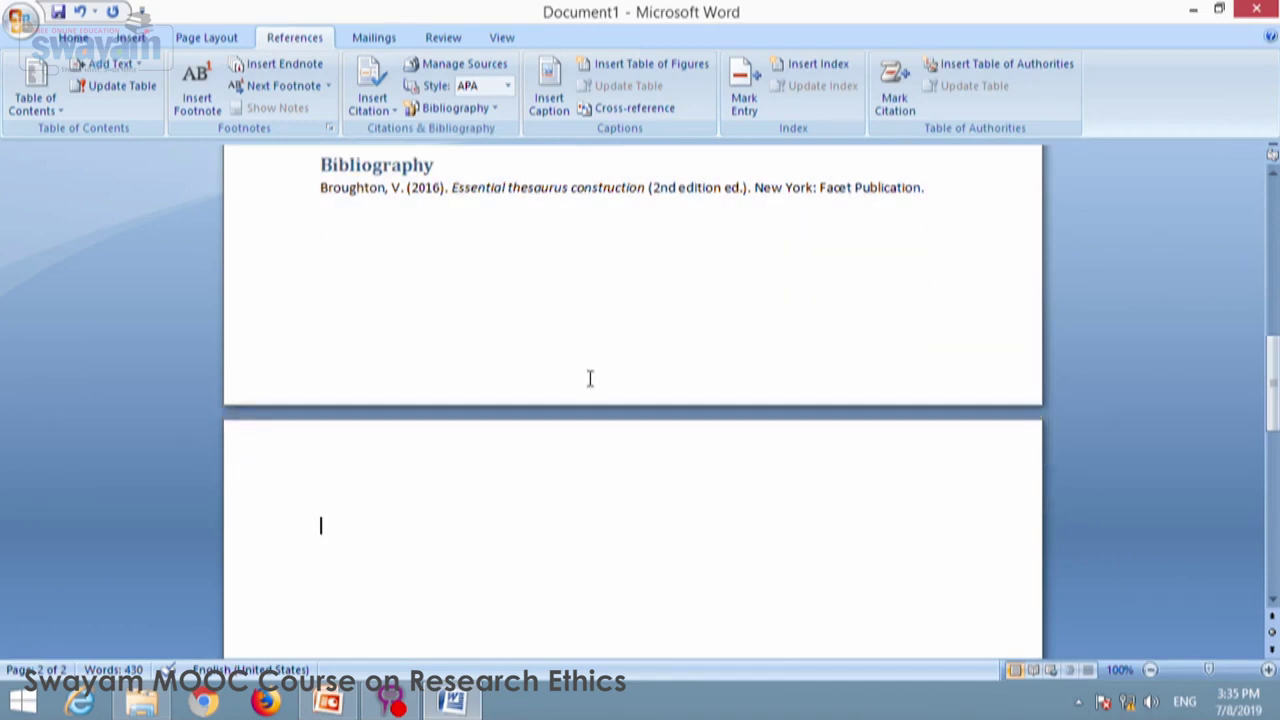
scroll(590, 378, "down", 1)
scroll(590, 383, "down", 2)
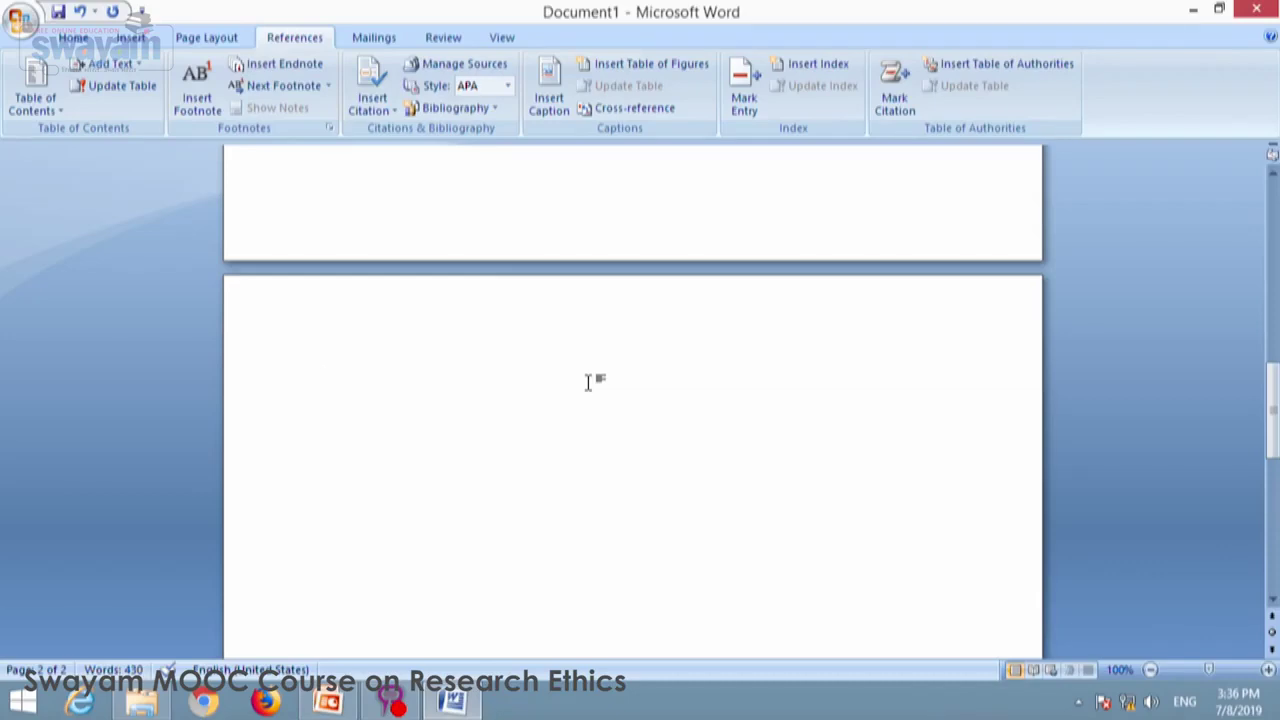
Close Word without saving the current document.
scroll(723, 226, "down", 2)
key("alt+F4")
key("n")
Launch Word from the Run box with winword for a new blank document.
key("super+r")
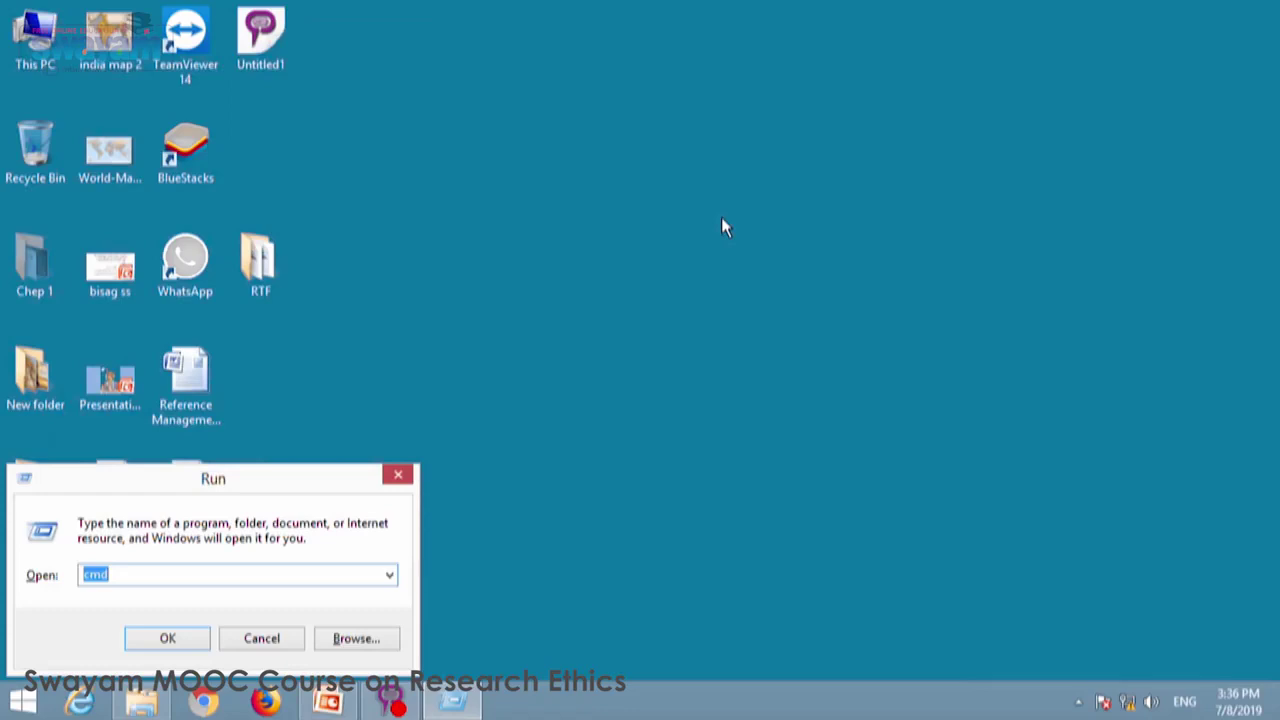
type("winrd")
key("BackSpace")
key("BackSpace")
type("word")
key("Return")
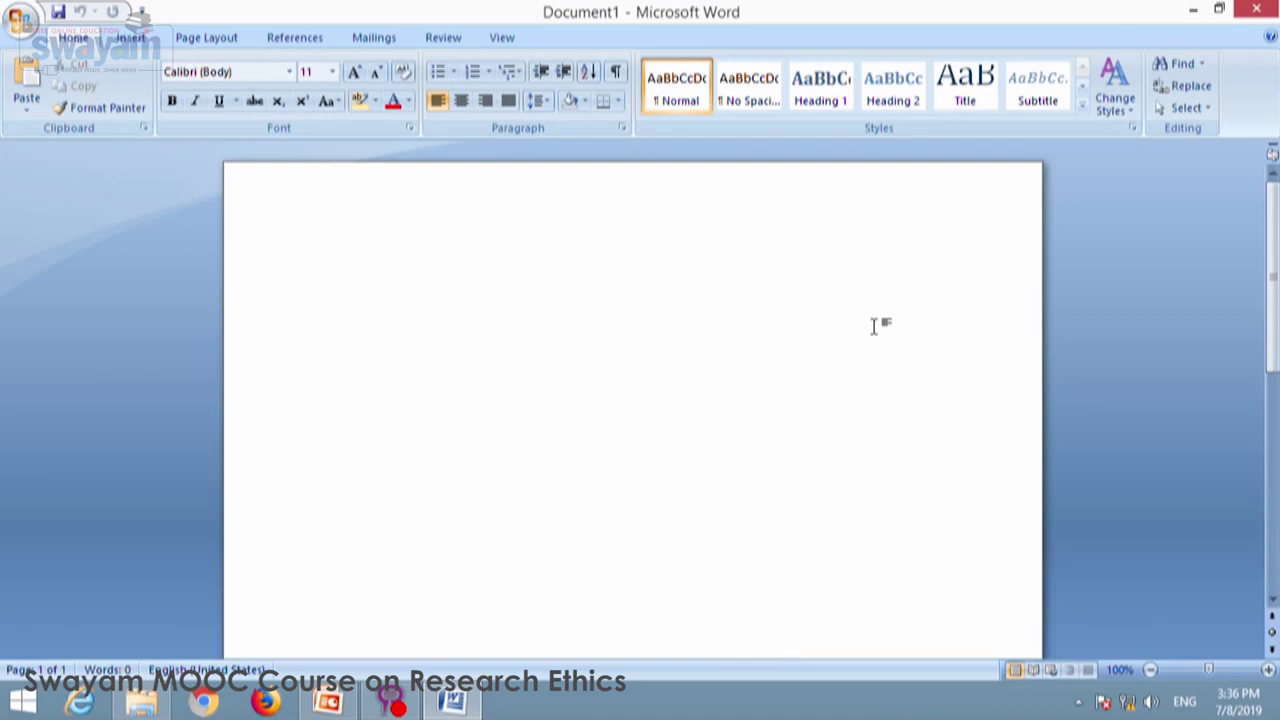
Type the title lines 'CHAPTER-1' and 'INTRODUCTION' and centre them.
type("CHAPT")
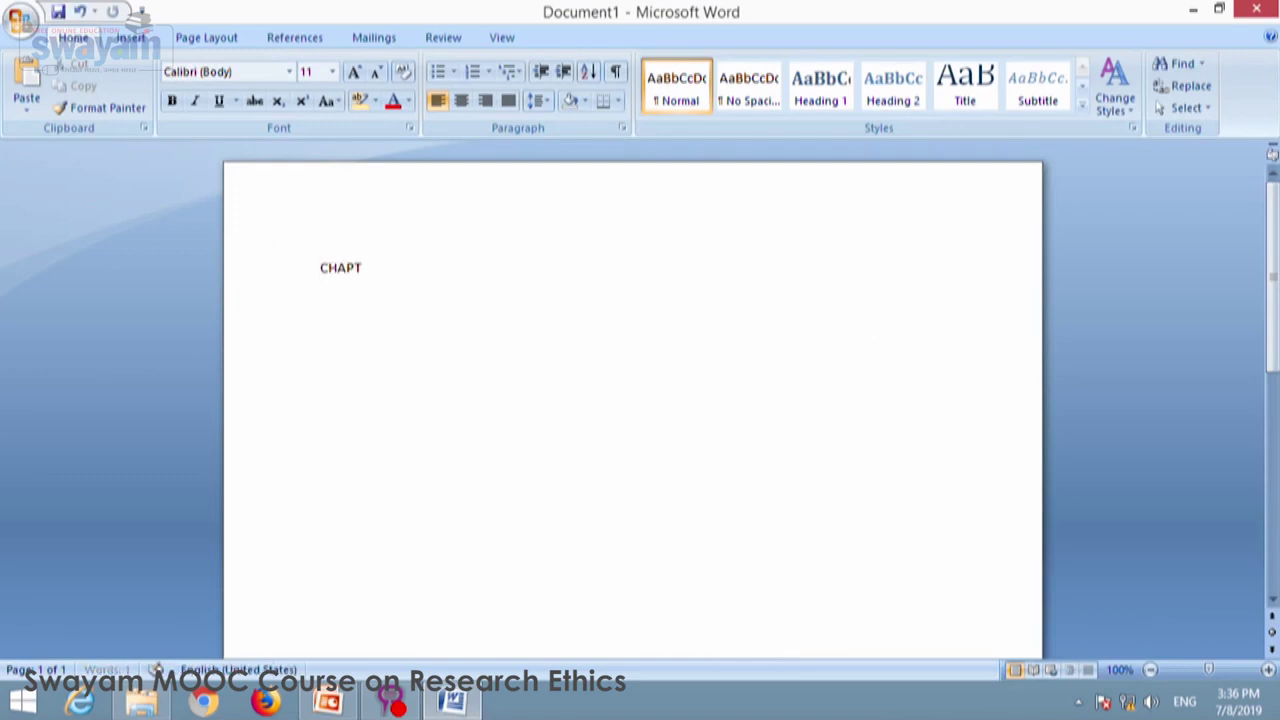
type("ER-1")
key("Return")
type("INTRO")
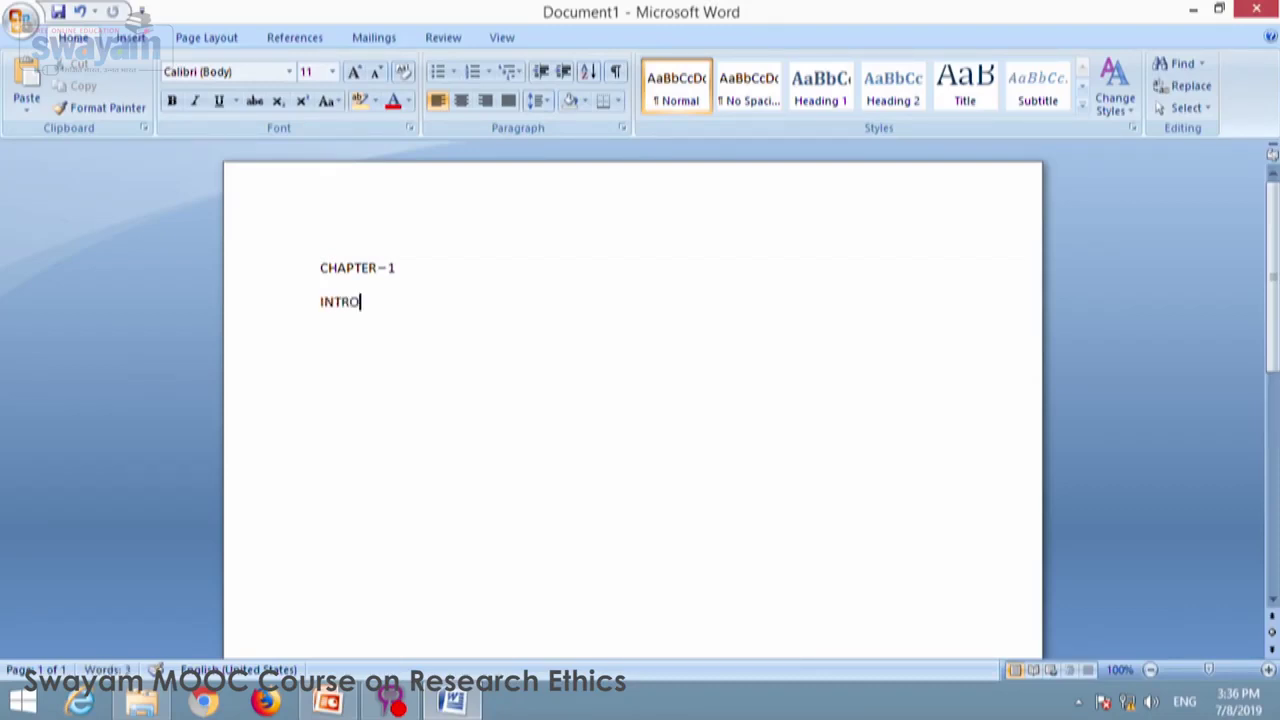
type("DUCTION")
key("shift+Home")
key("shift+Up")
key("ctrl+e")
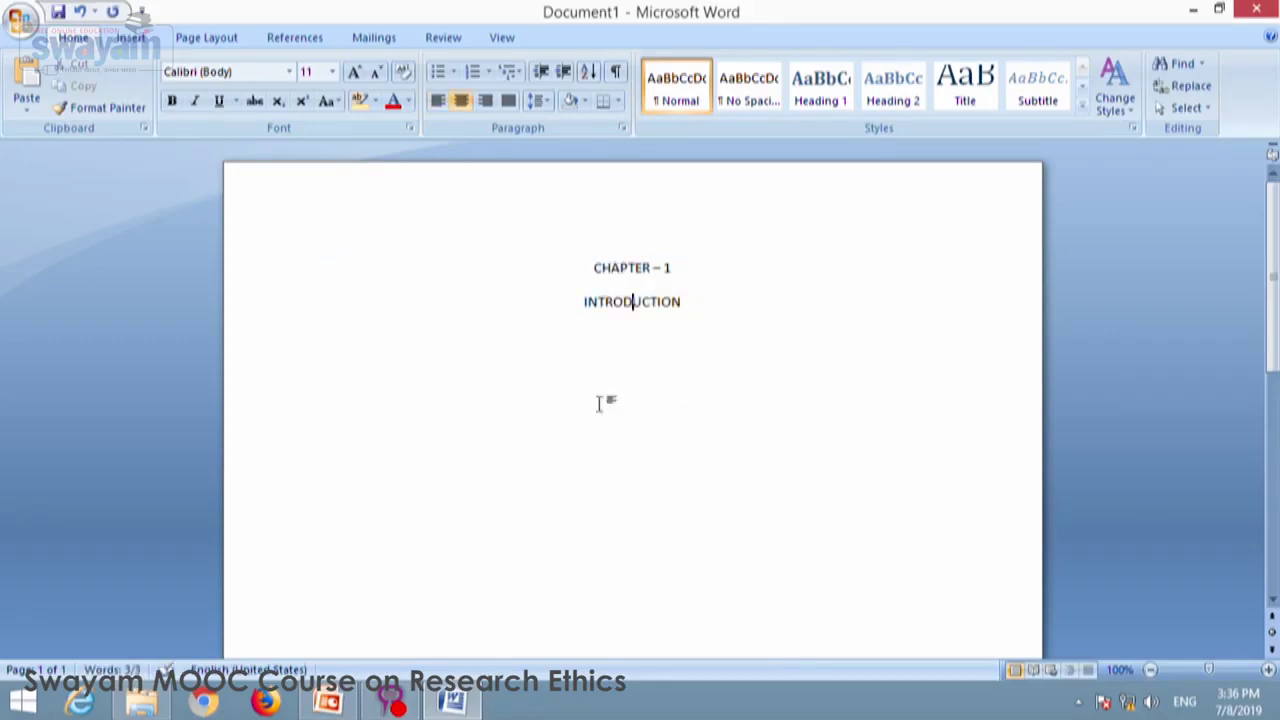
Add an empty left-aligned paragraph below the title.
left_click(638, 420)
key("Return")
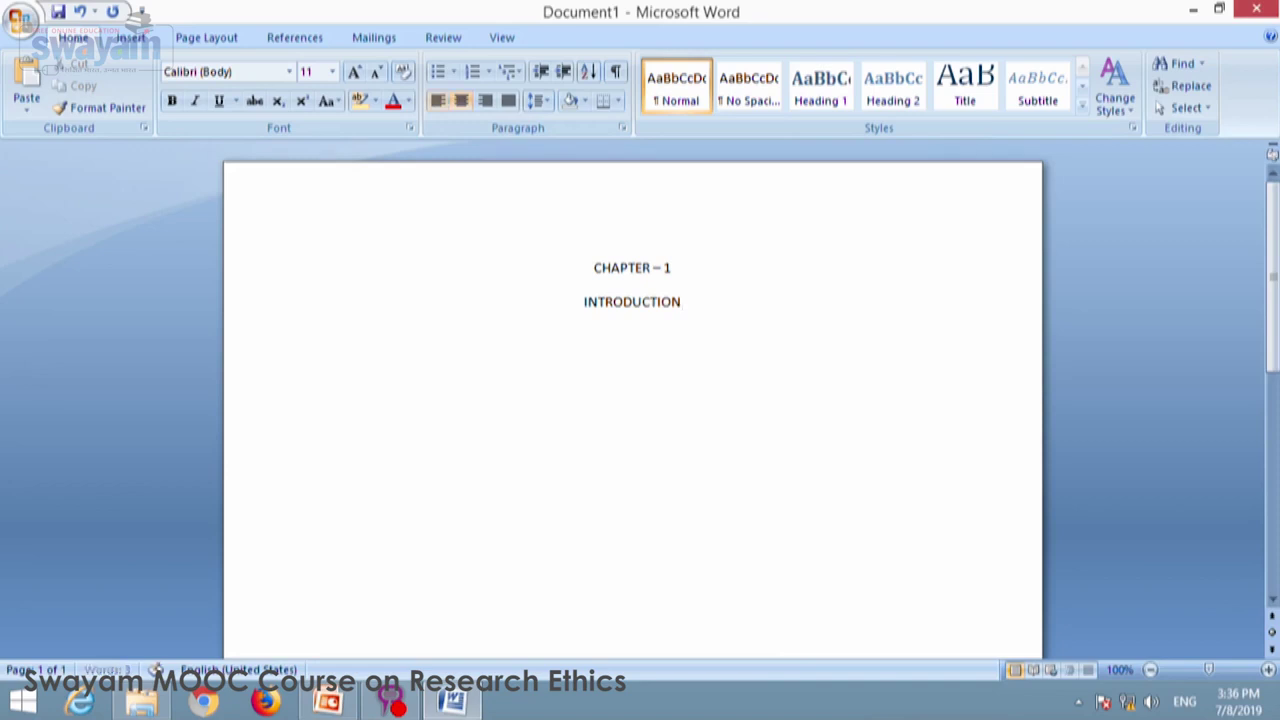
key("ctrl+l")
Generate sample paragraphs below the title with =rand(4,12).
type("-")
type("rand")
type("(")
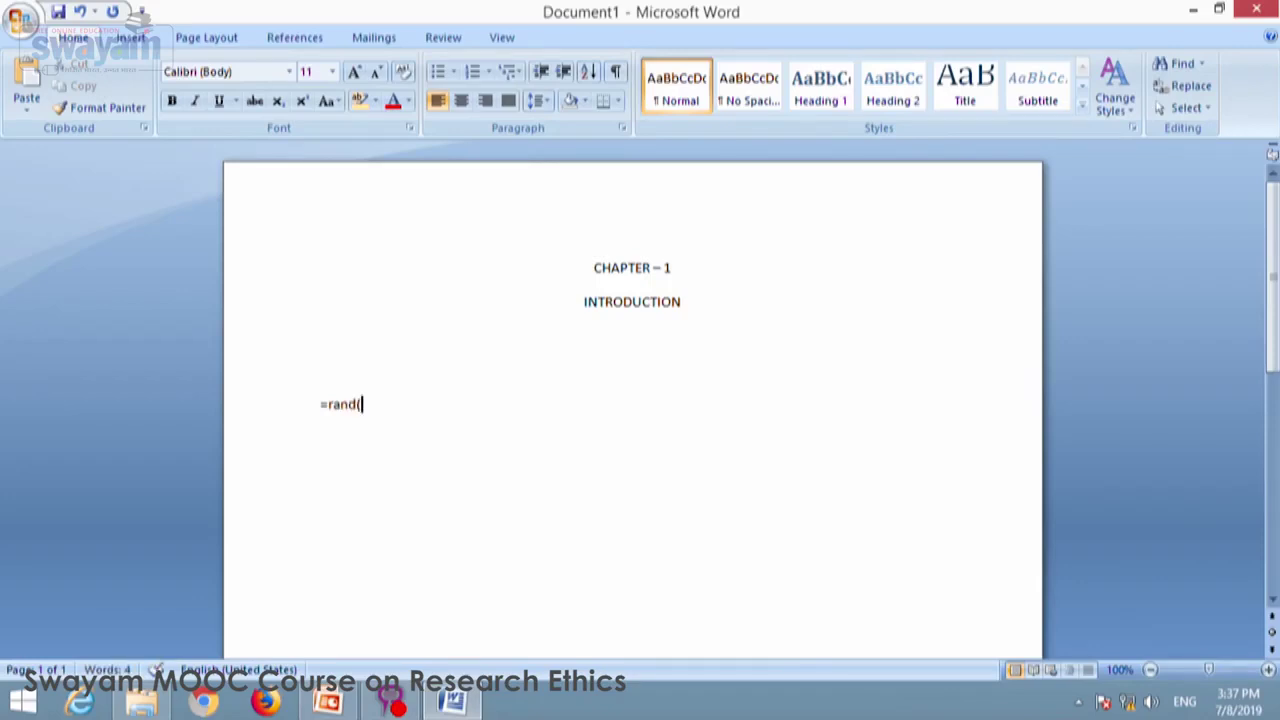
type("4,12)")
key("Return")
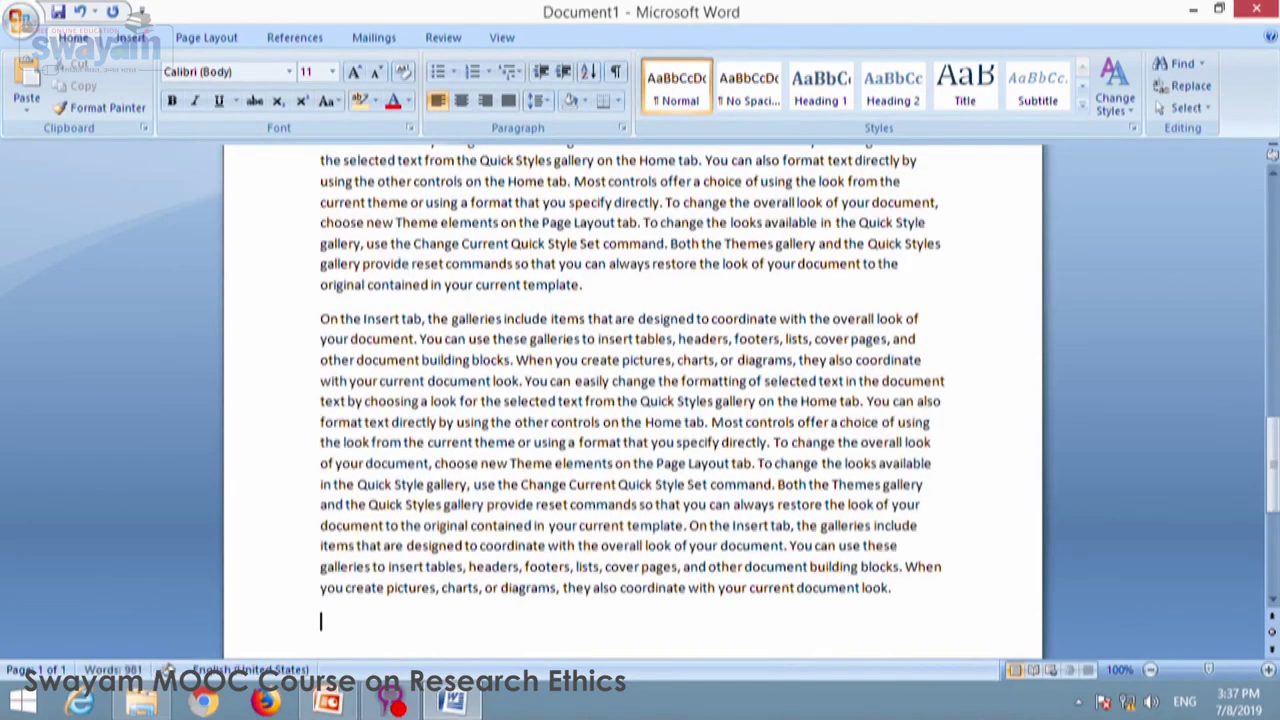
scroll(630, 403, "up", 3)
scroll(630, 403, "up", 15)
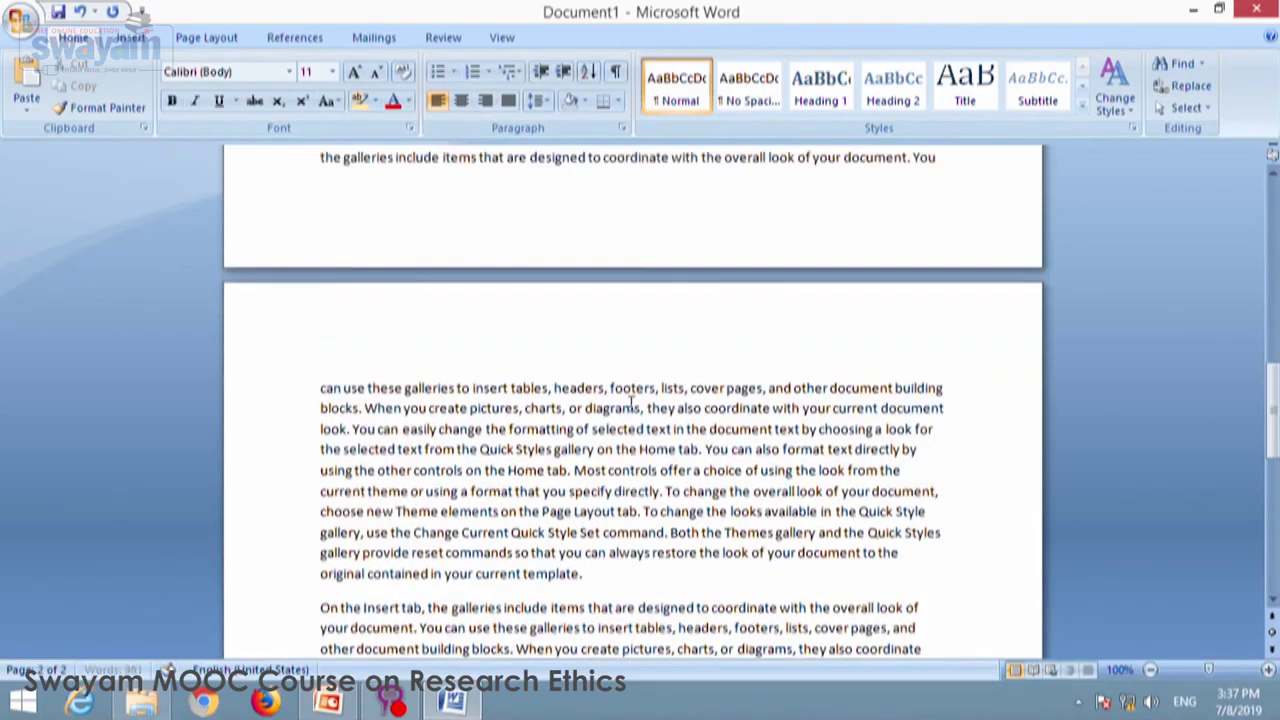
scroll(622, 400, "up", 5)
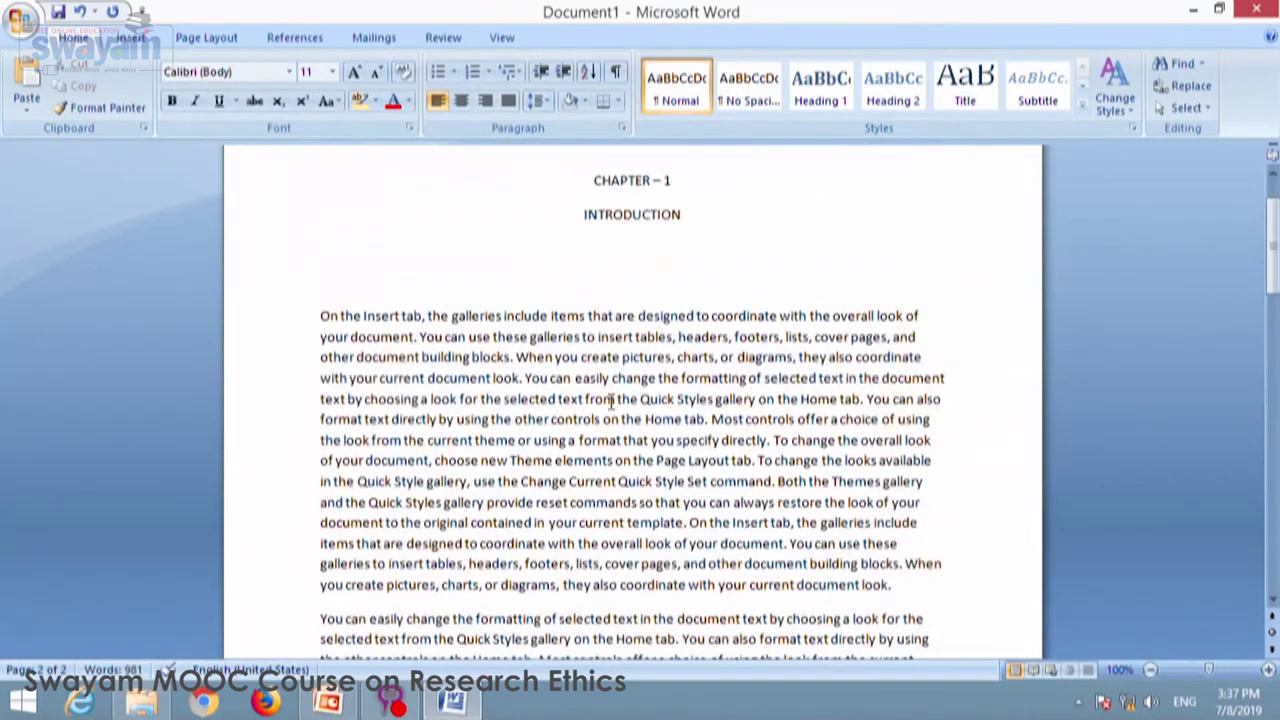
Justify all the generated body paragraphs.
left_click(321, 320)
key("shift+Down")
key("shift+Down")
key("shift+Down")
key("shift+Down")
key("shift+Down")
key("shift+Down")
key("shift+Down")
key("shift+Down")
key("shift+Down")
key("shift+Down")
key("shift+Down")
key("shift+Down")
key("shift+Down")
key("shift+Down")
key("shift+Down")
key("shift+Down")
key("shift+Down")
key("shift+Down")
key("shift+Down")
key("shift+Down")
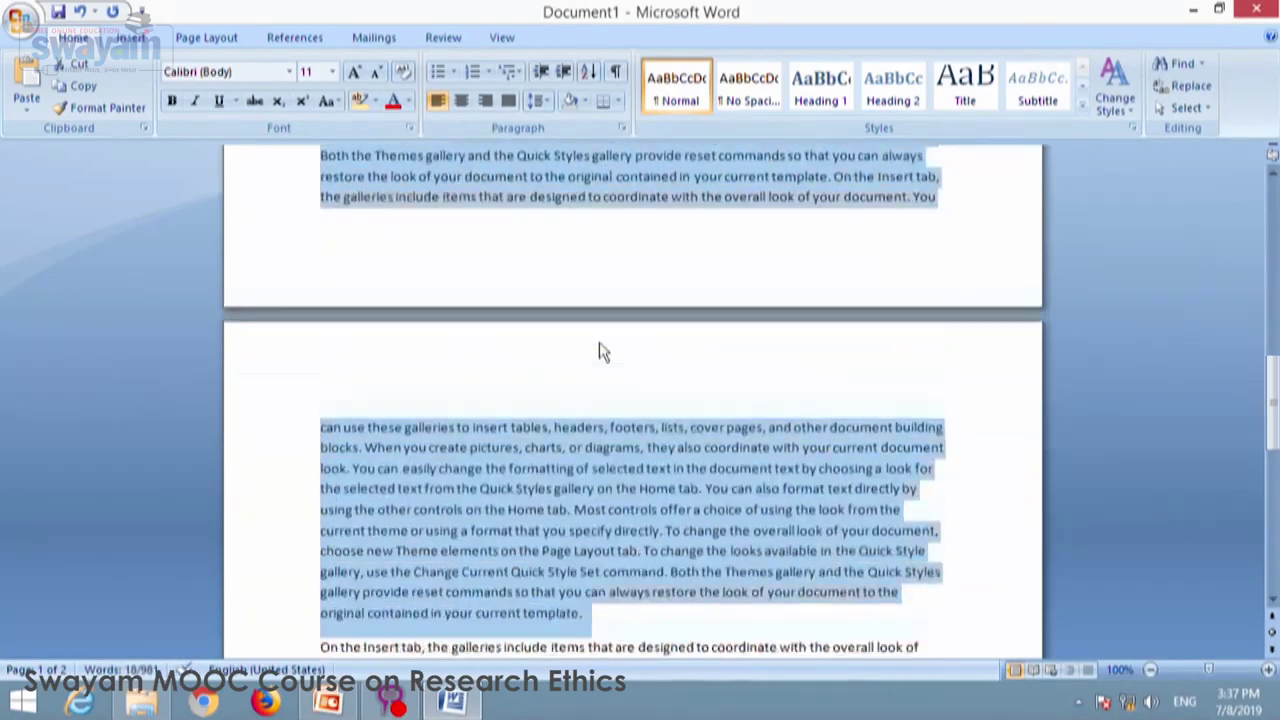
key("shift+Down")
key("shift+Down")
key("shift+Down")
key("shift+Down")
key("shift+Down")
key("shift+Down")
key("shift+Down")
key("shift+Down")
key("shift+Down")
key("shift+Down")
key("shift+Down")
key("shift+Down")
key("ctrl+j")
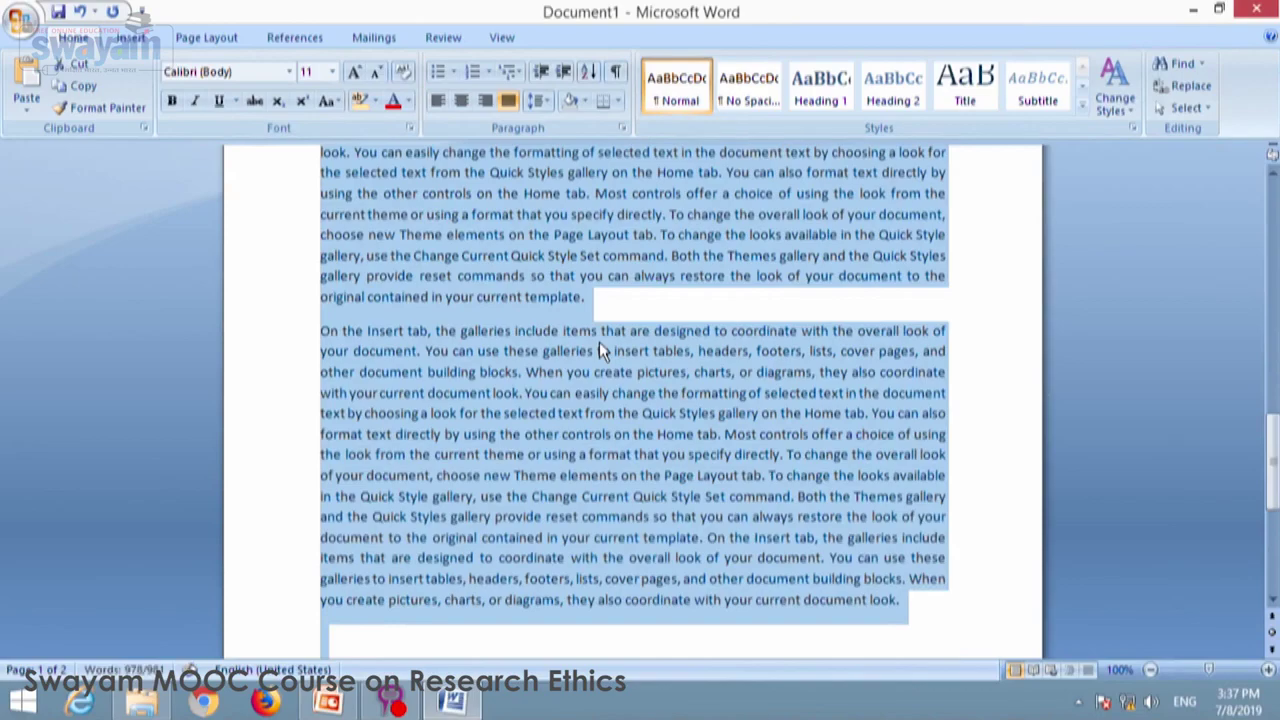
scroll(595, 349, "up", 5)
scroll(558, 324, "up", 15)
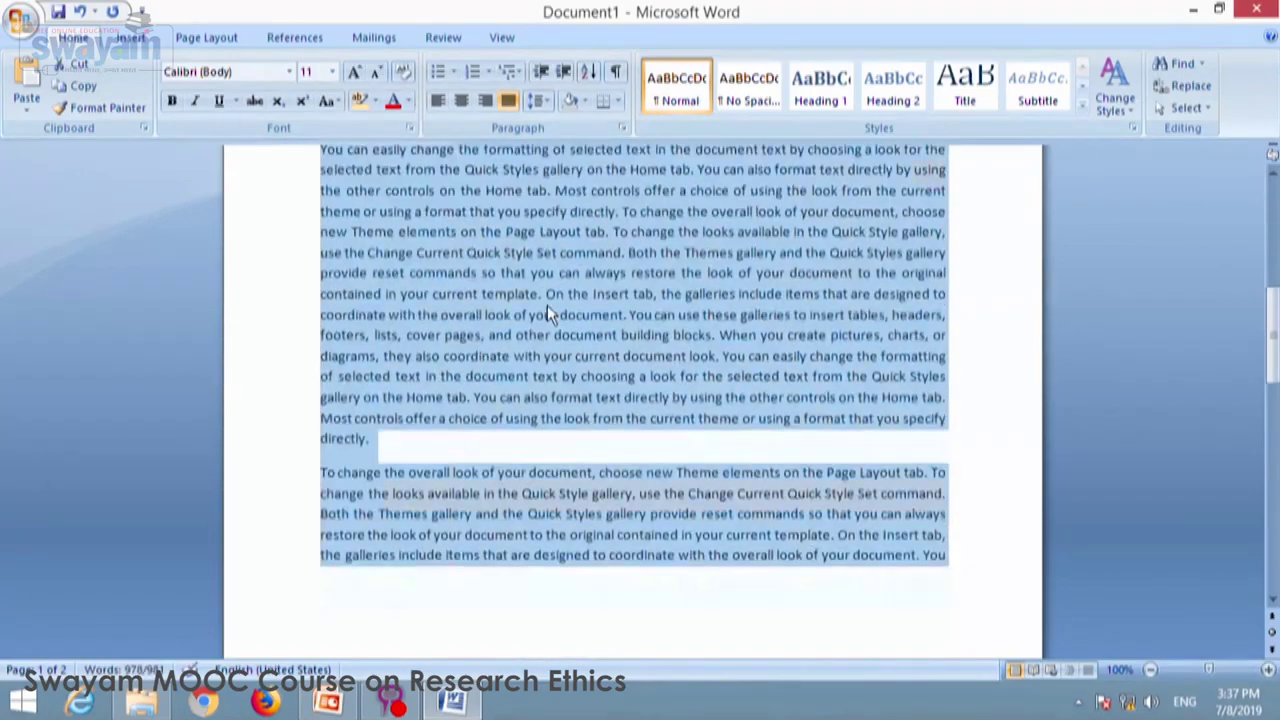
scroll(529, 294, "up", 1)
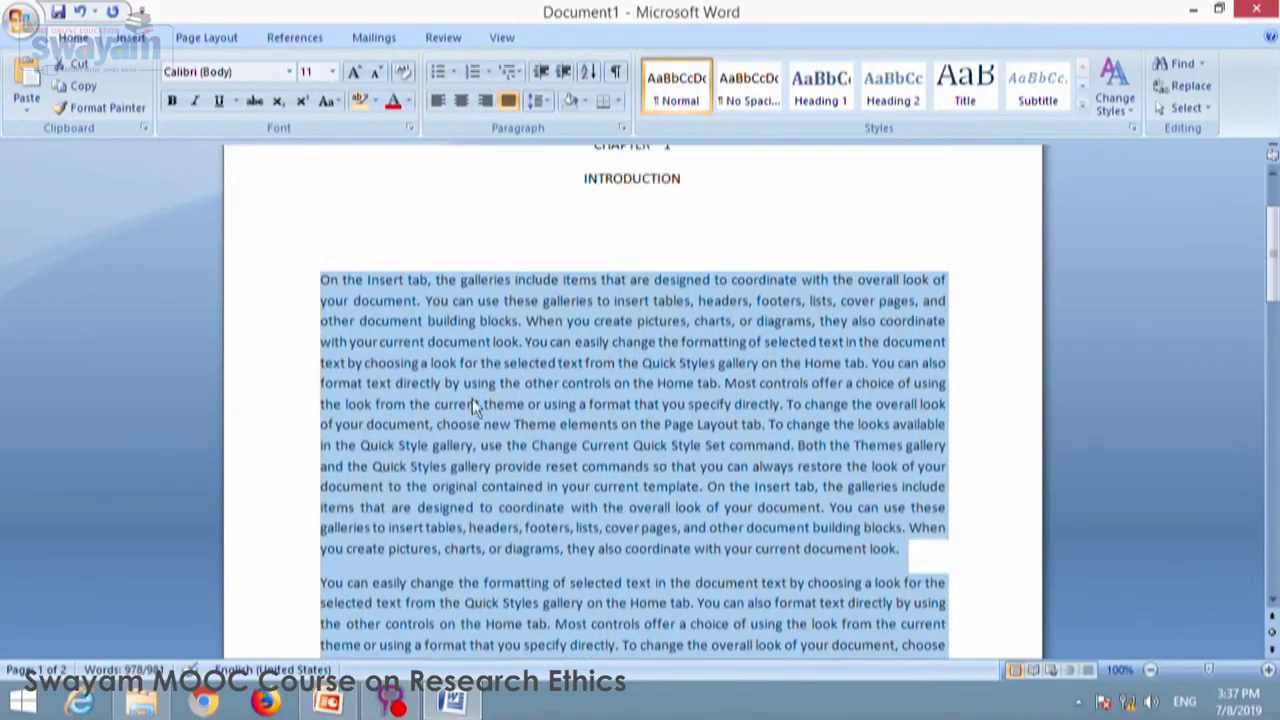
left_click(381, 405)
left_click(318, 281)
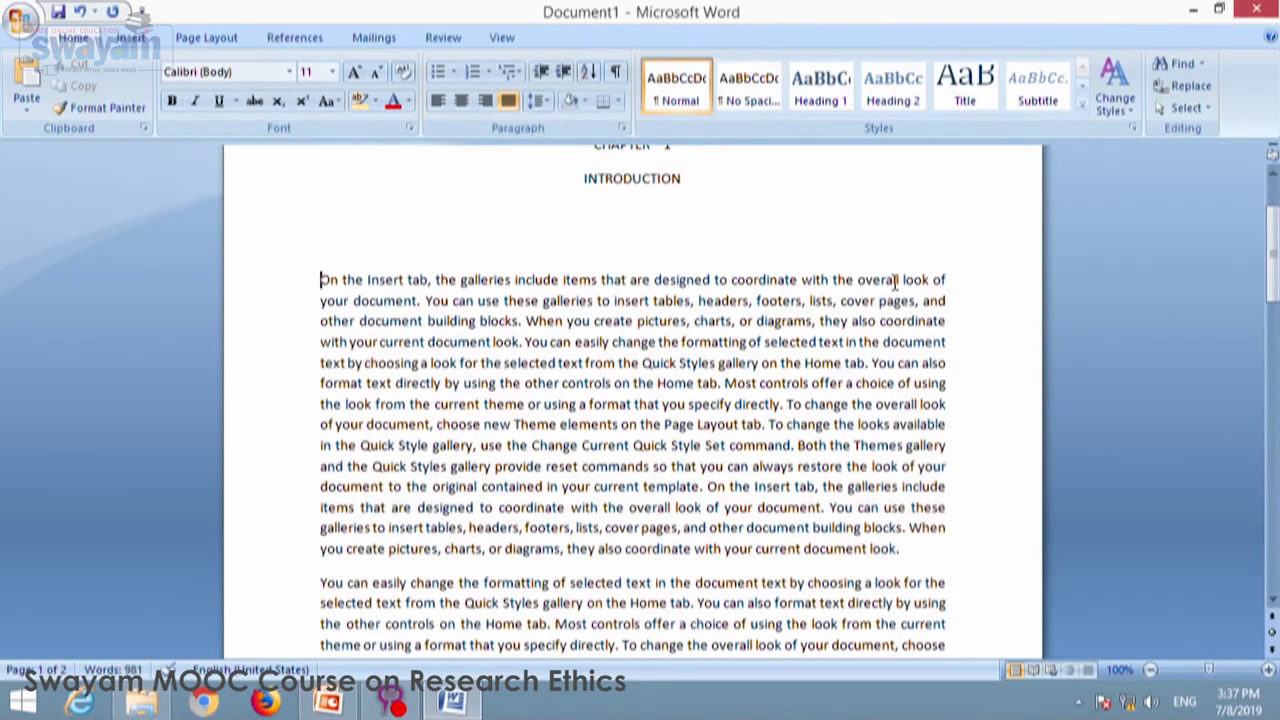
Insert 'Introduction' above the first paragraph, styled Heading 1 and numbered '1.'.
key("Return")
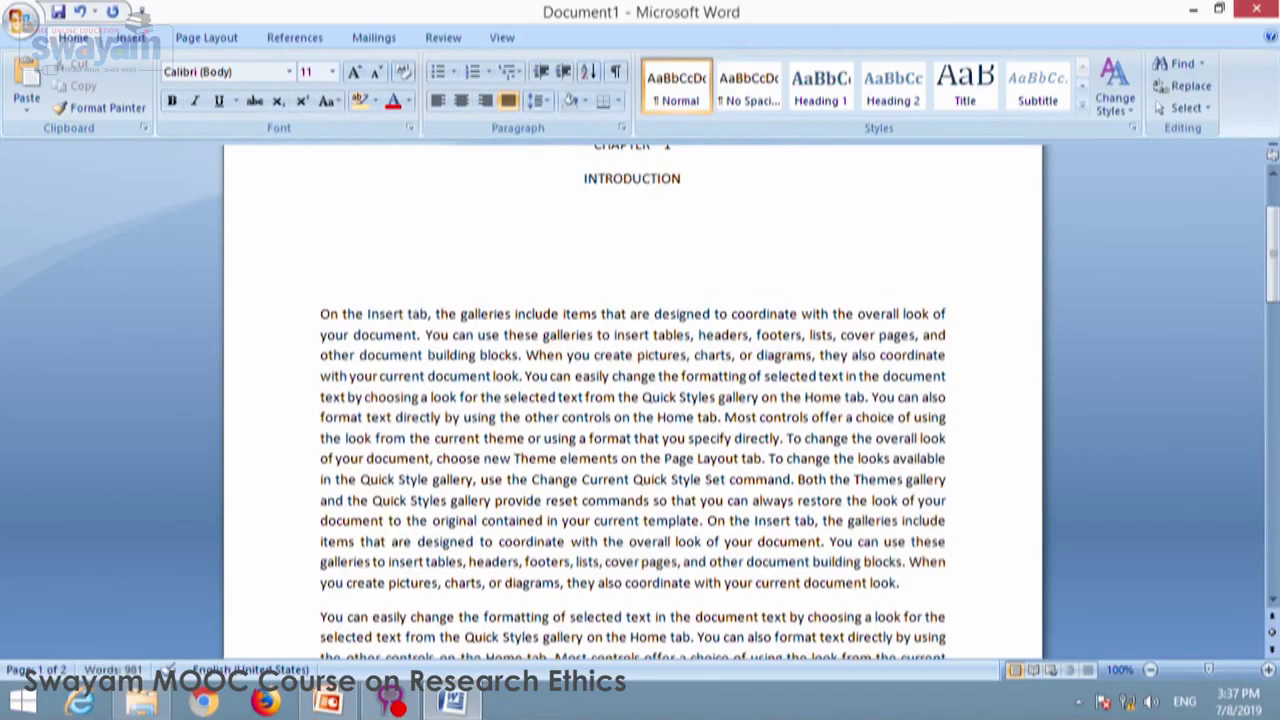
key("Up")
type("Introduction")
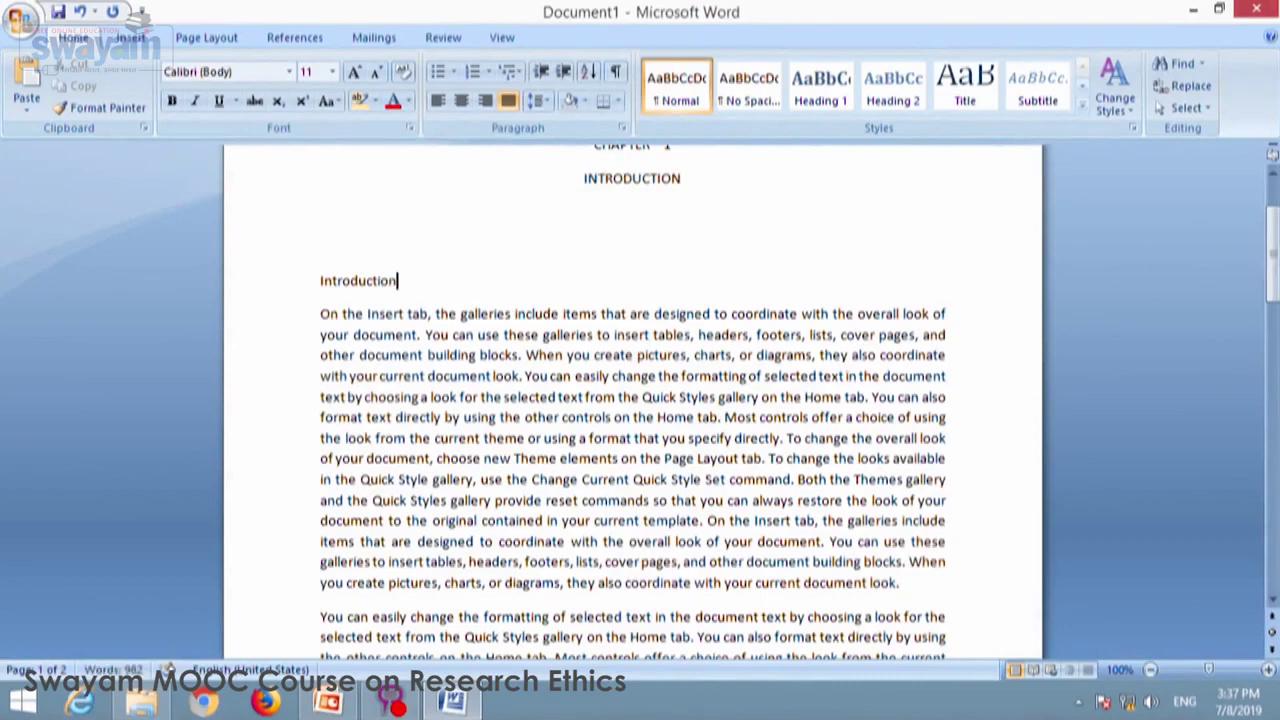
double_click(392, 281)
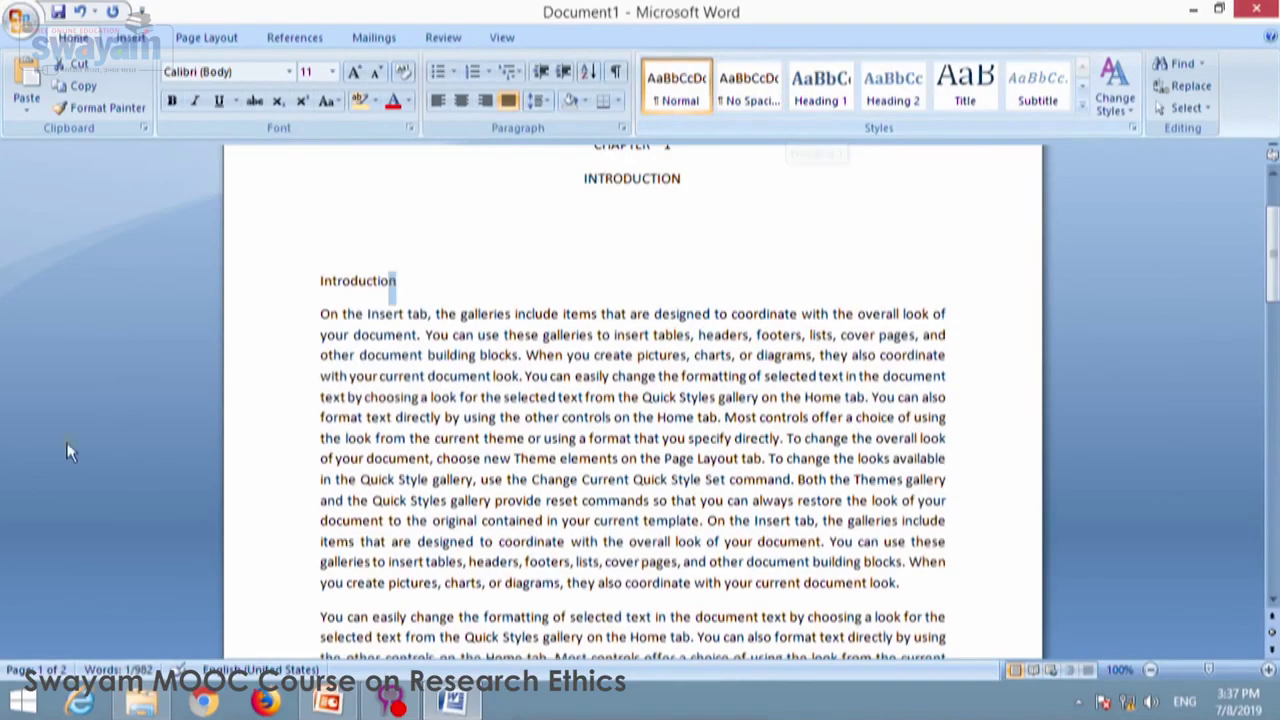
left_click(290, 284)
left_click(820, 88)
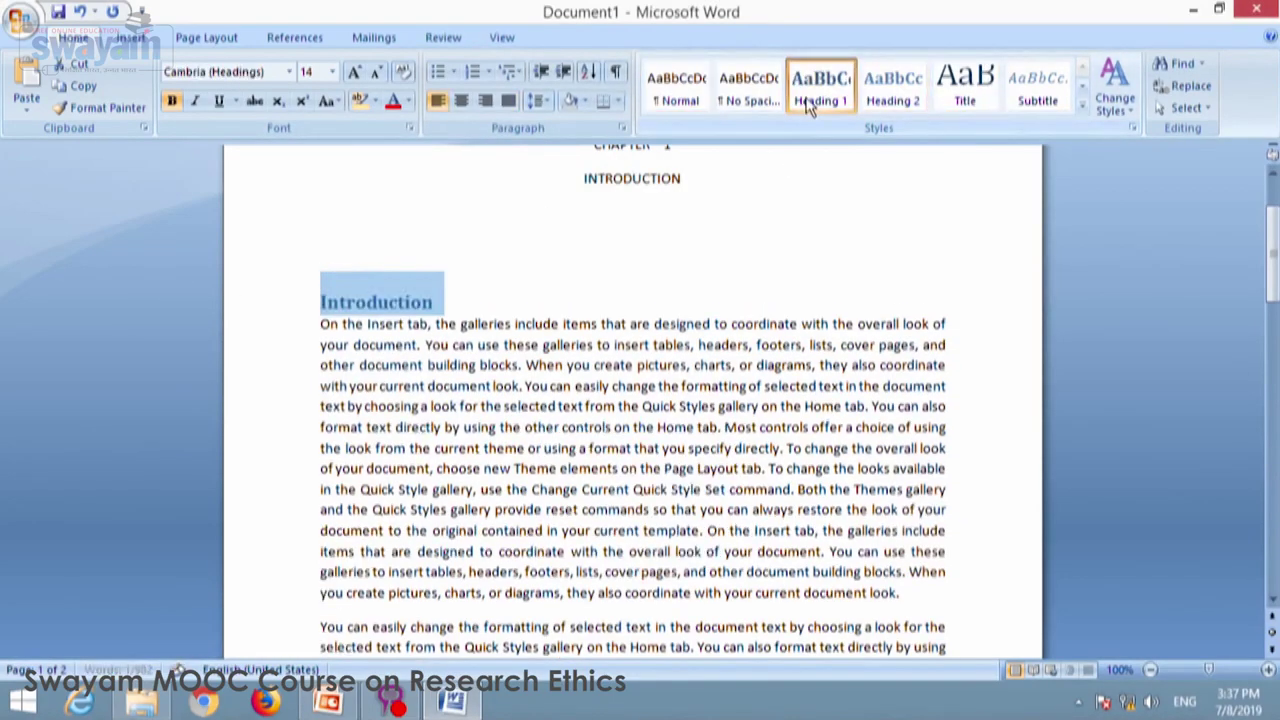
left_click(322, 303)
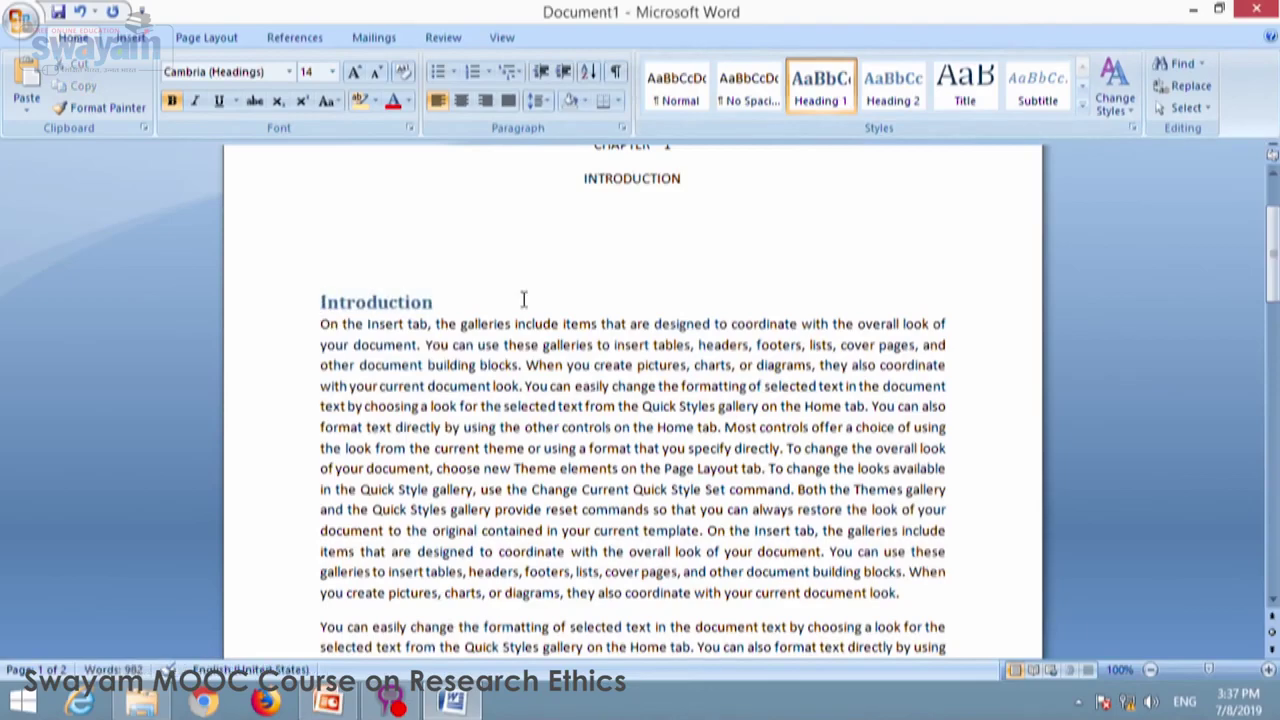
type("1.")
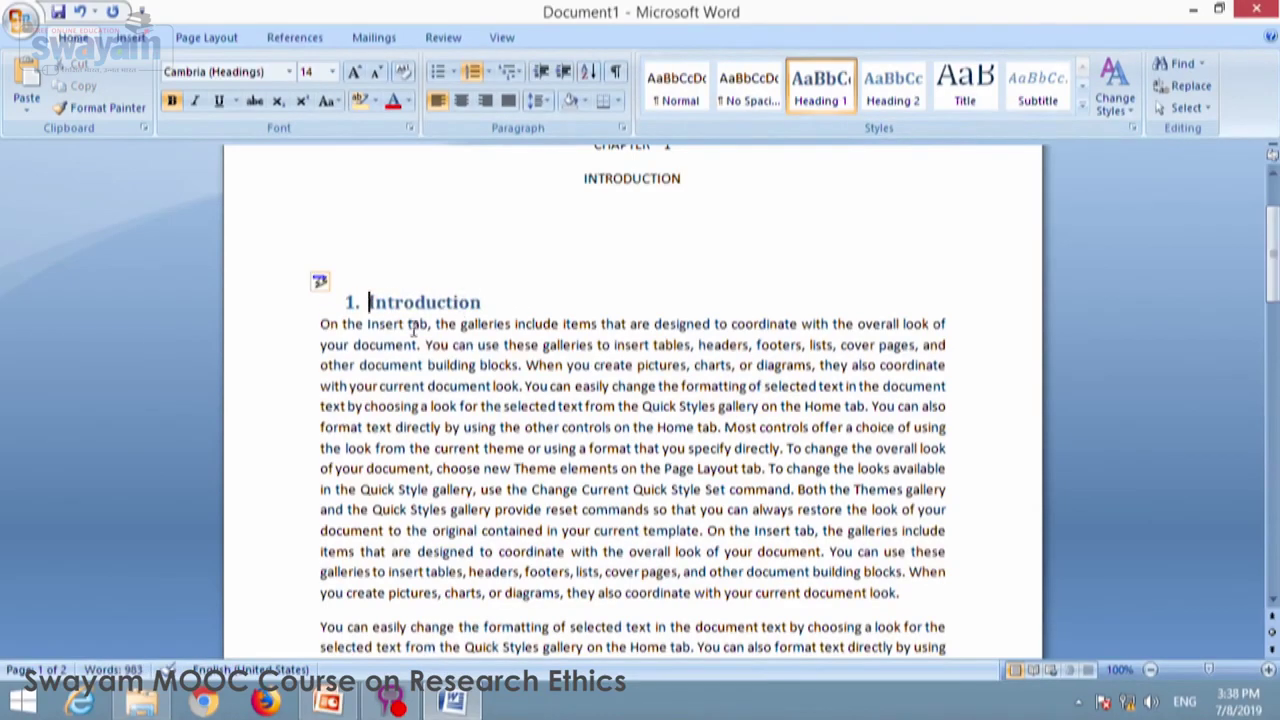
scroll(415, 330, "down", 1)
scroll(415, 333, "down", 4)
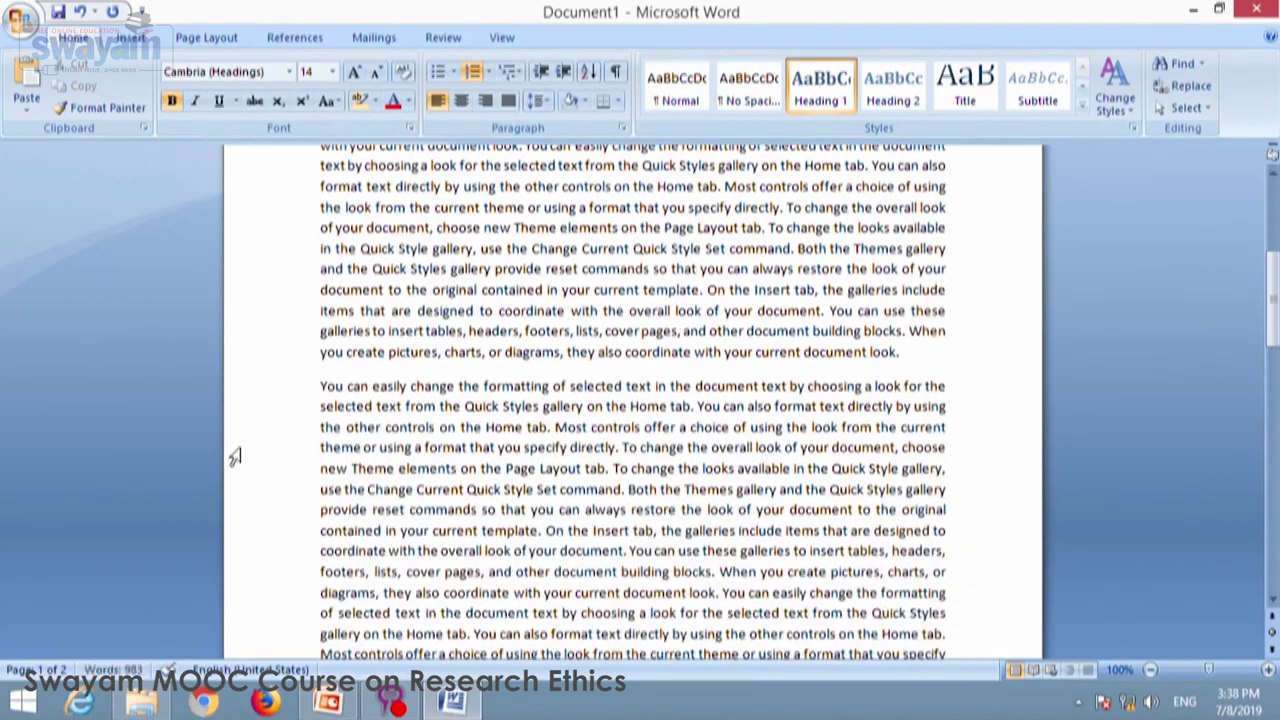
left_click(322, 385)
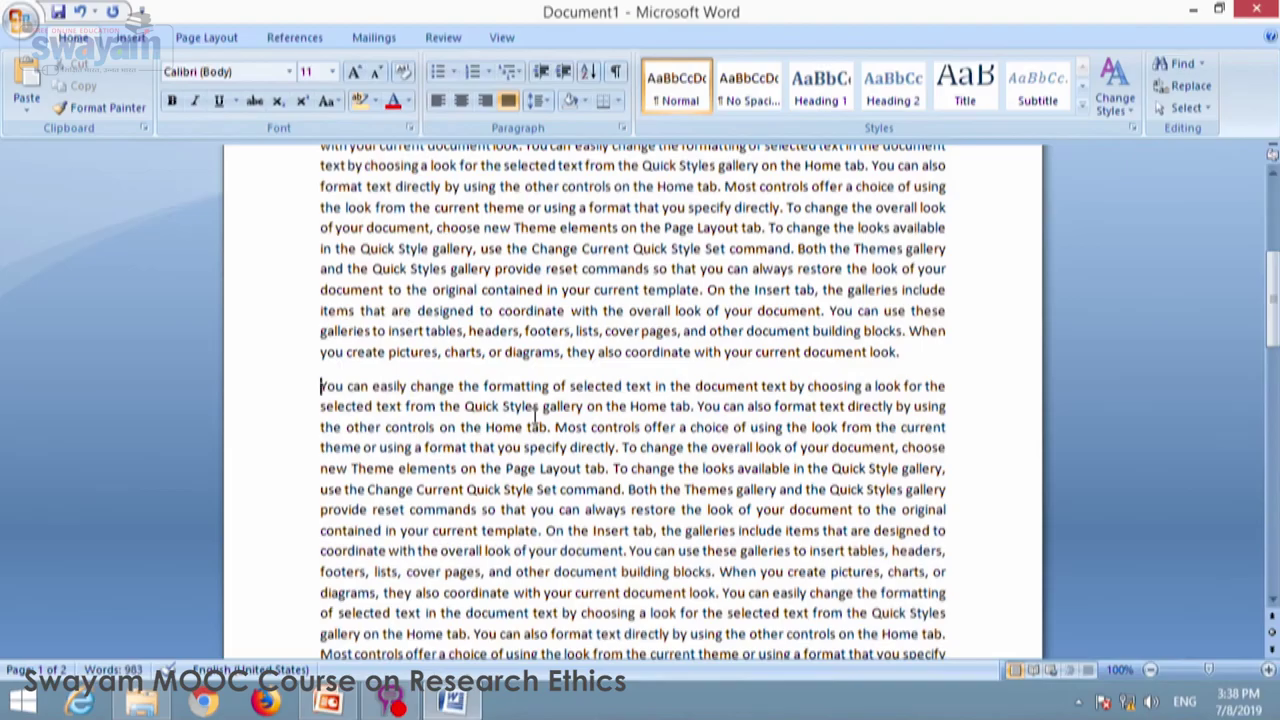
Insert 'Tourism in India' above the second paragraph, styled Heading 1 and numbered '2.'.
type("2")
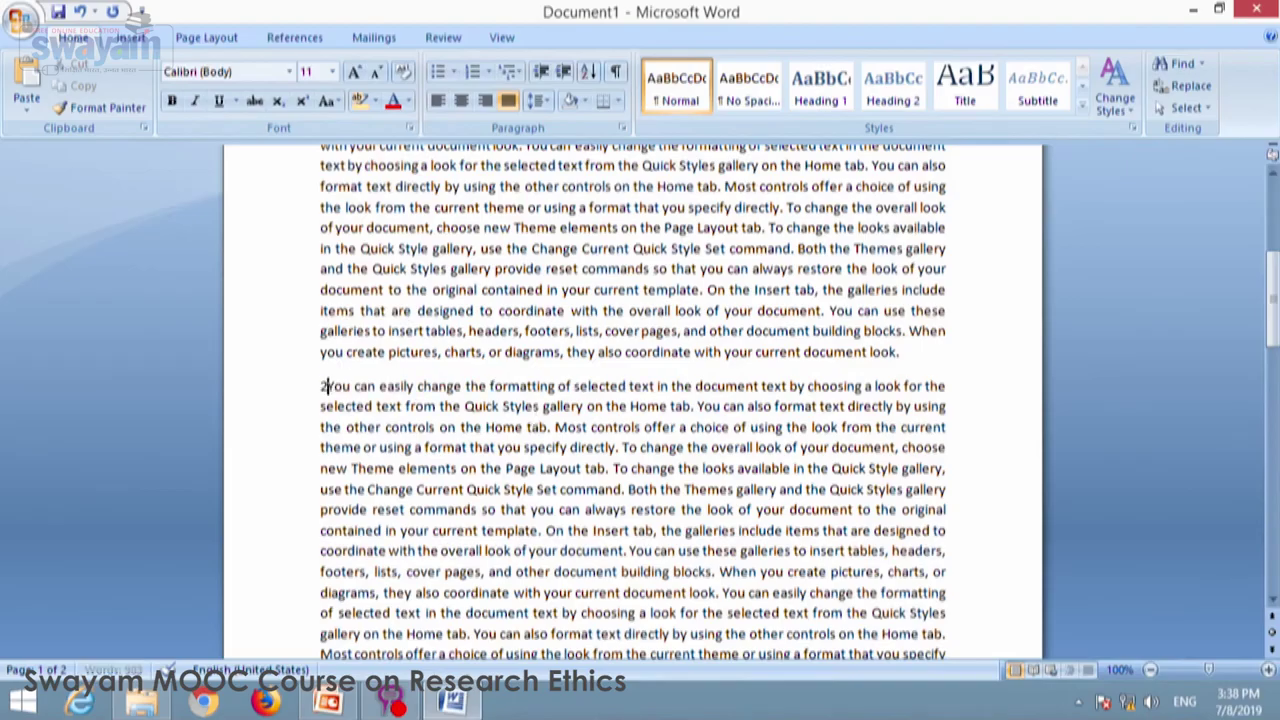
type(".")
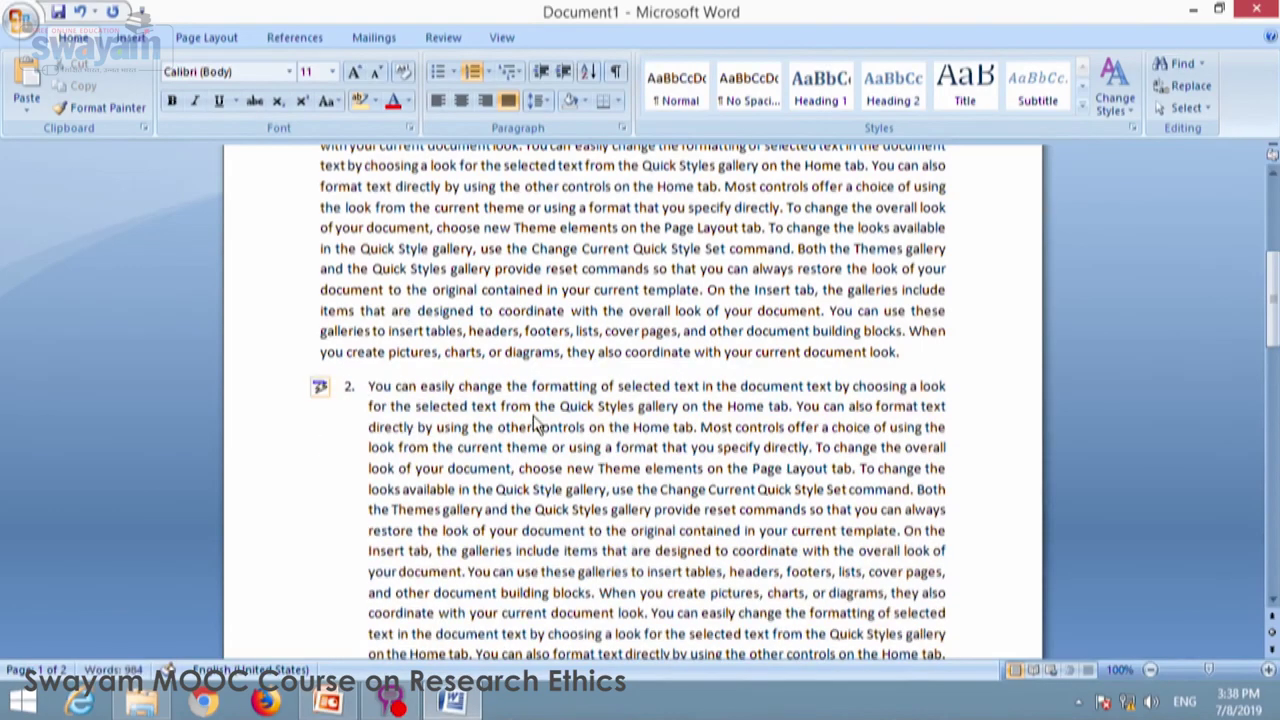
key("BackSpace")
key("BackSpace")
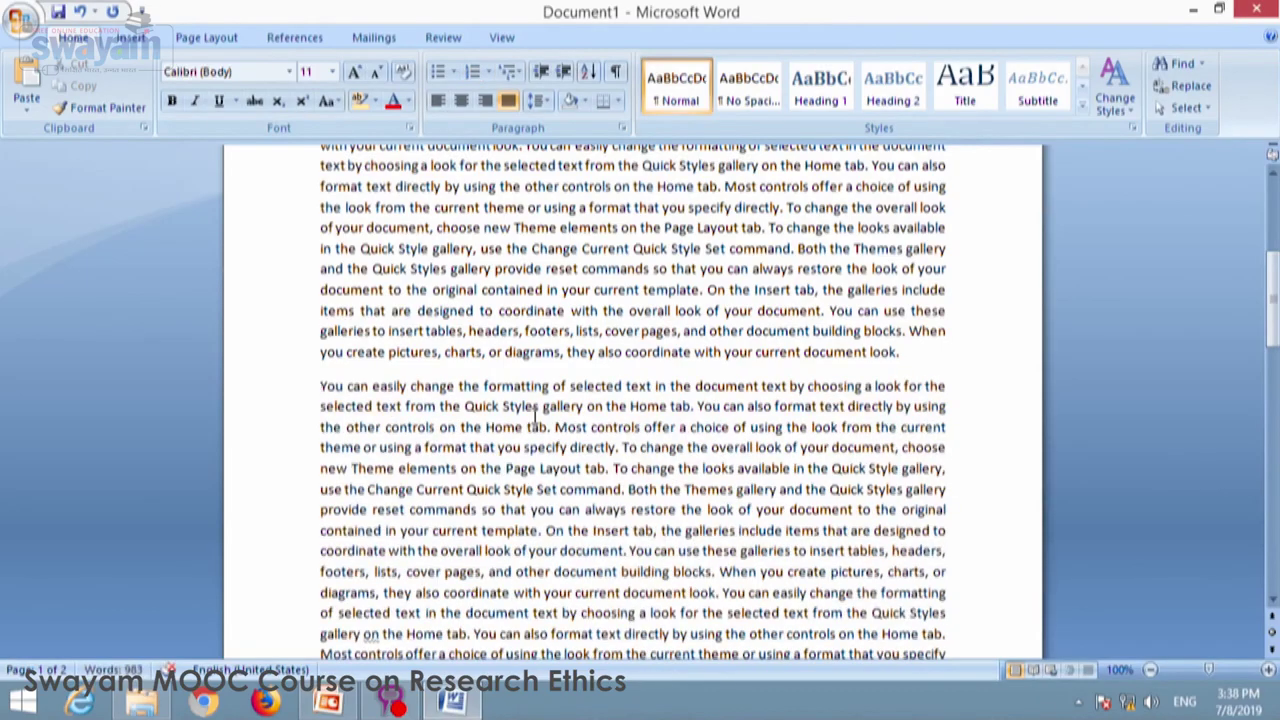
key("Return")
key("Up")
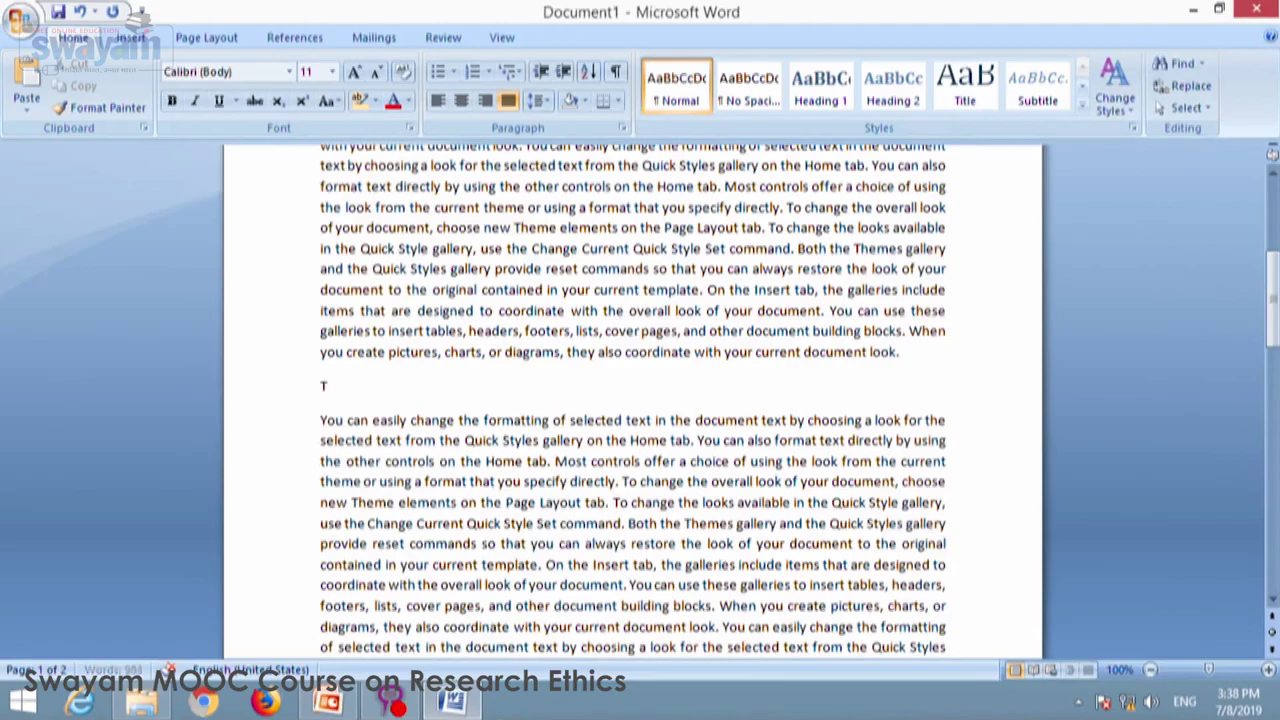
type("urism in India")
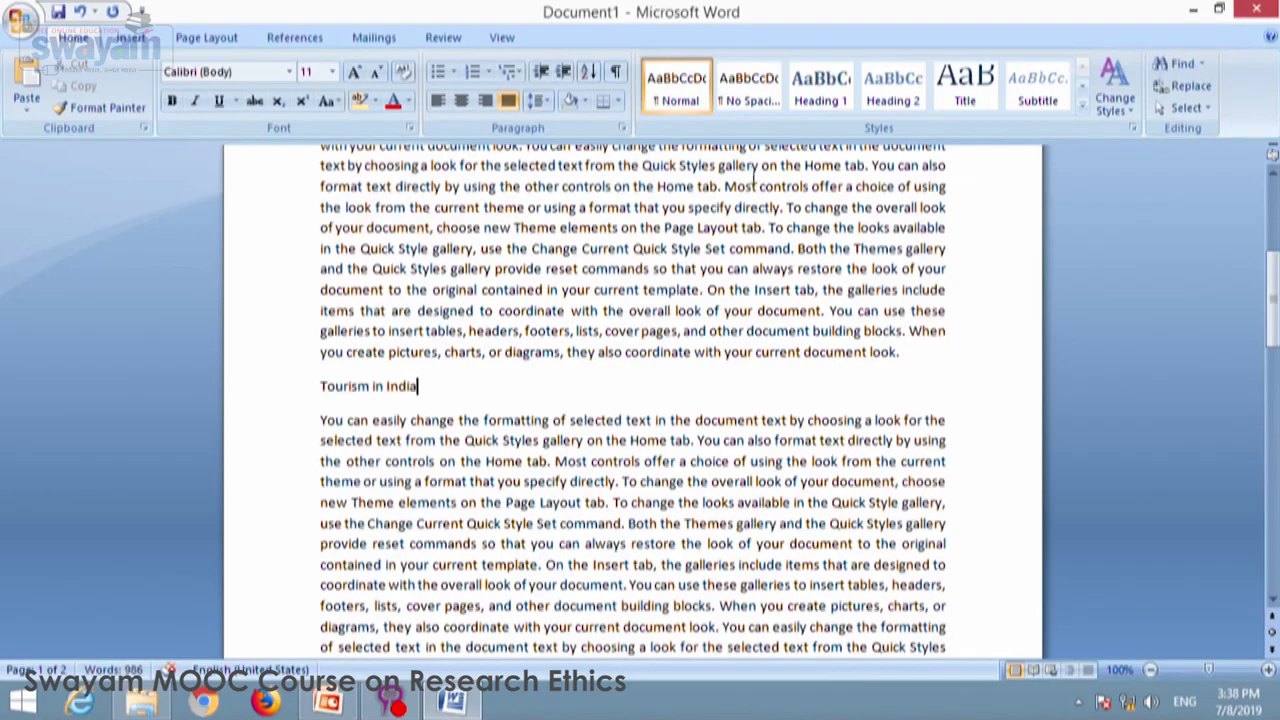
left_click(810, 90)
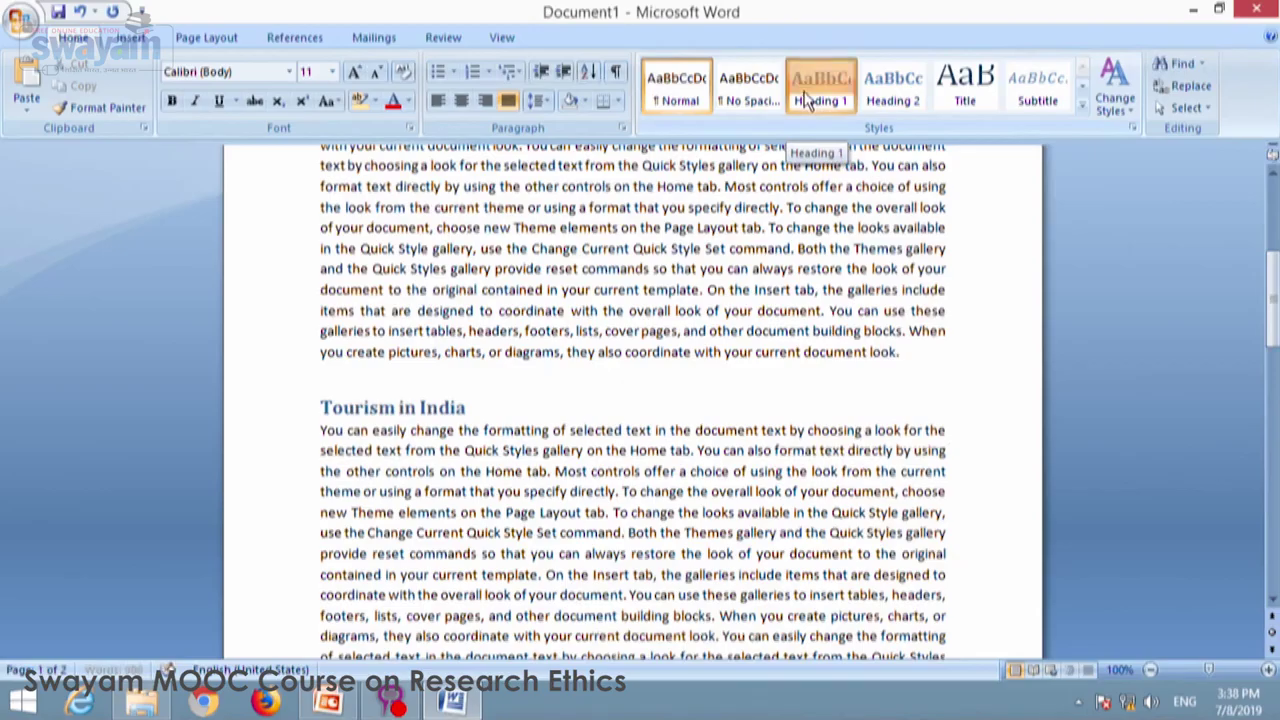
key("Home")
type("2.")
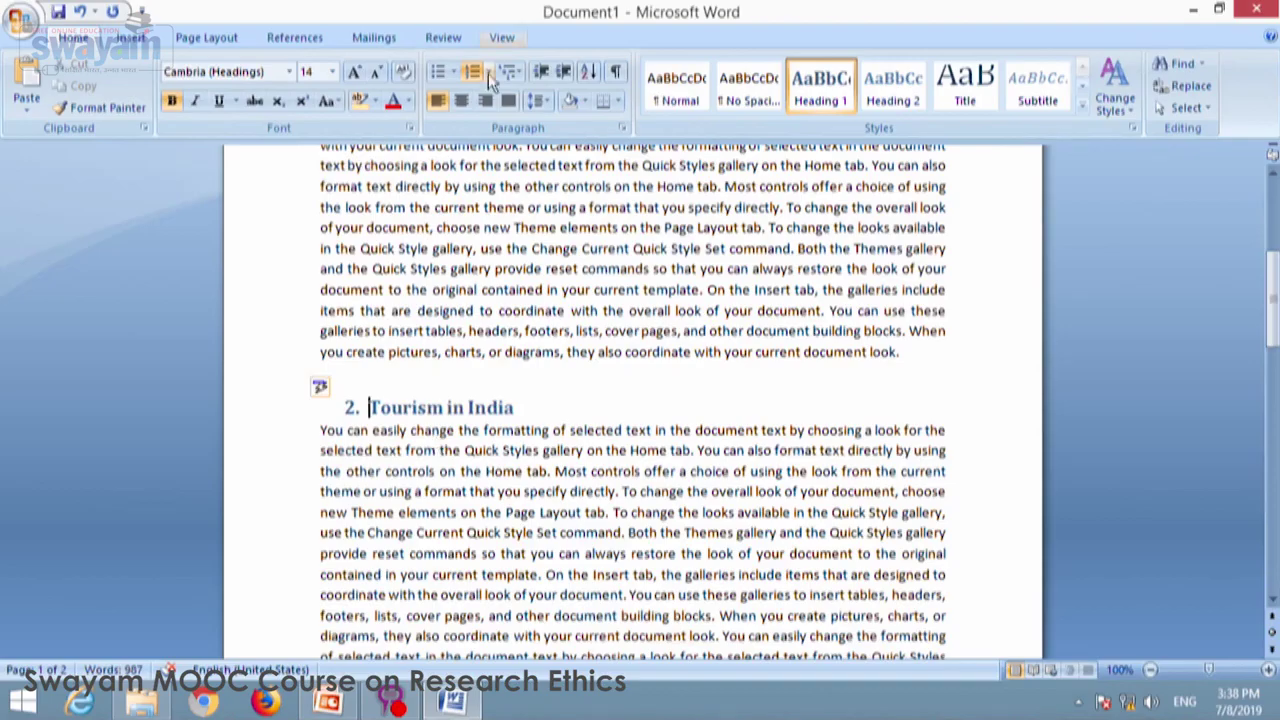
scroll(440, 440, "down", 5)
scroll(447, 232, "down", 6)
Put 'Favourite Destinations Across India' atop page 2, styled Heading 1 and numbered '3.'.
left_click(320, 448)
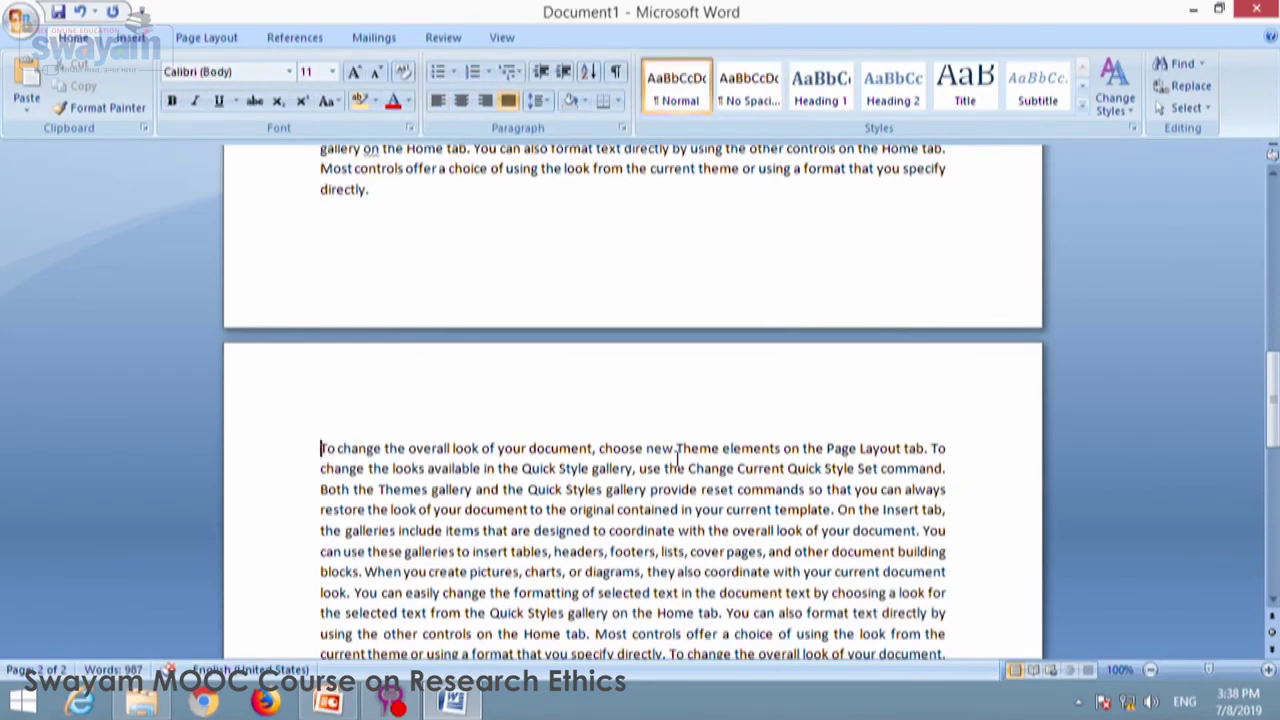
type("Favour")
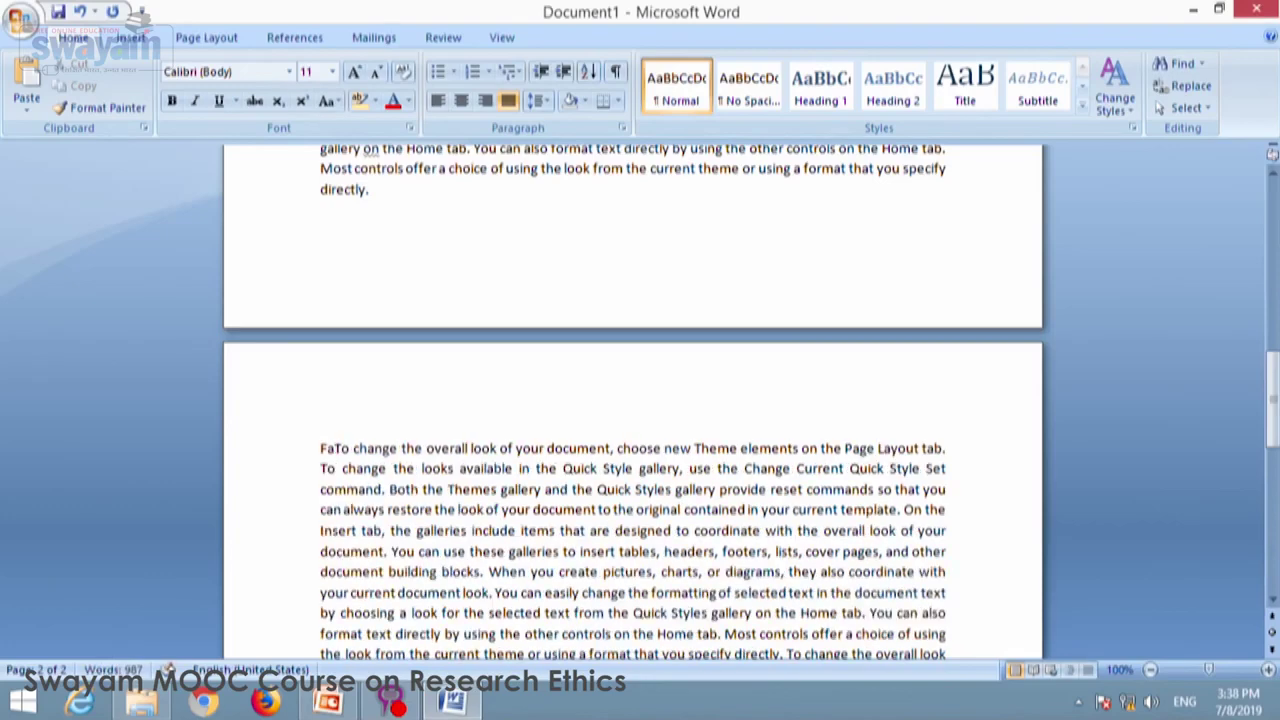
type("ite D")
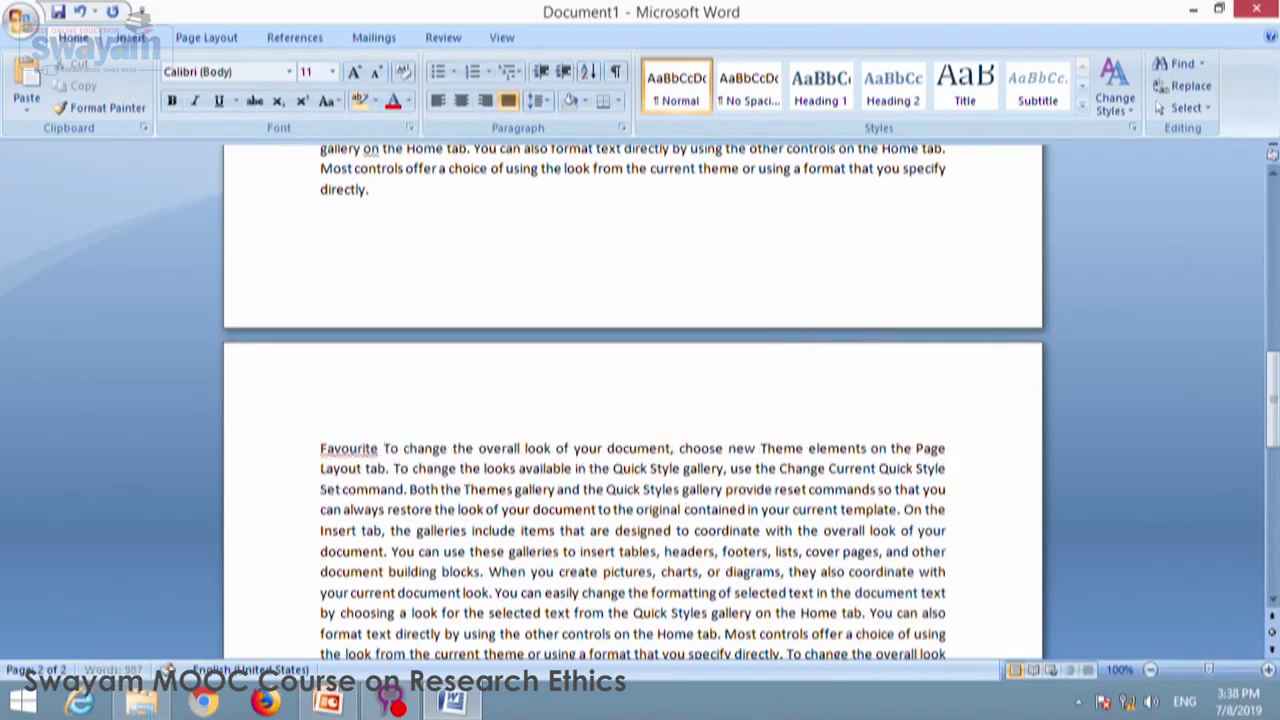
type("estinations")
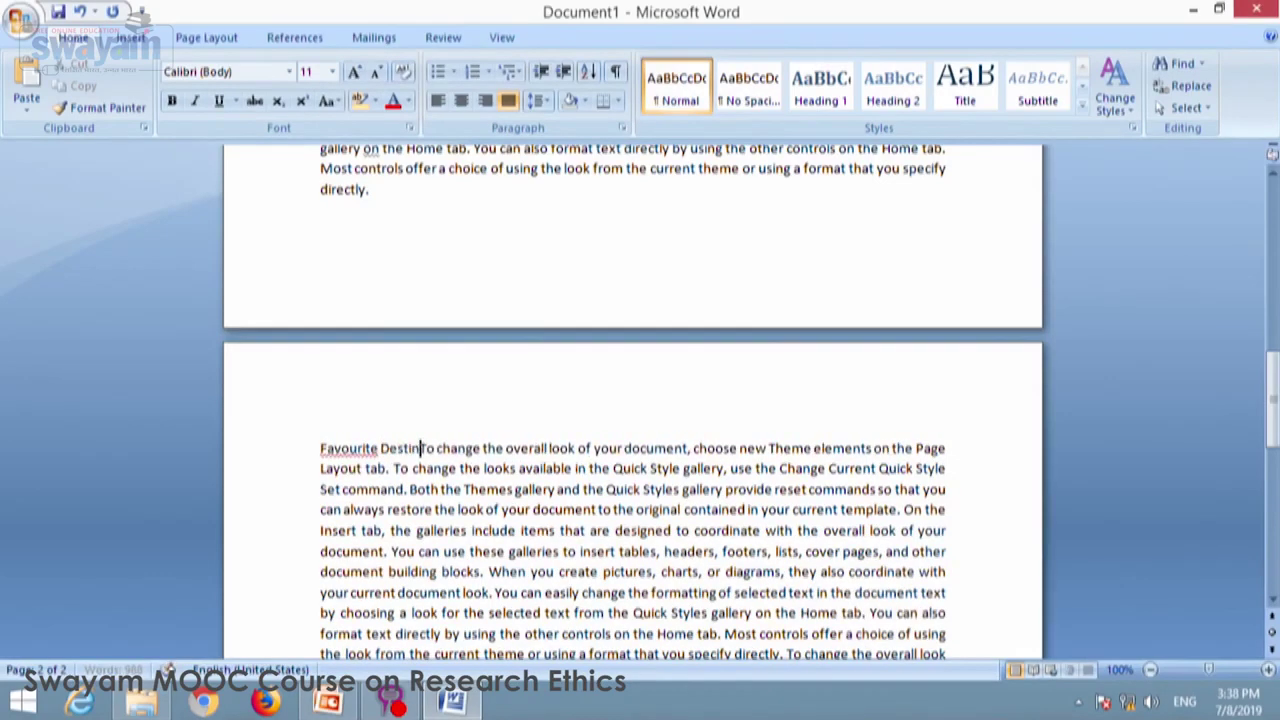
type(" Across")
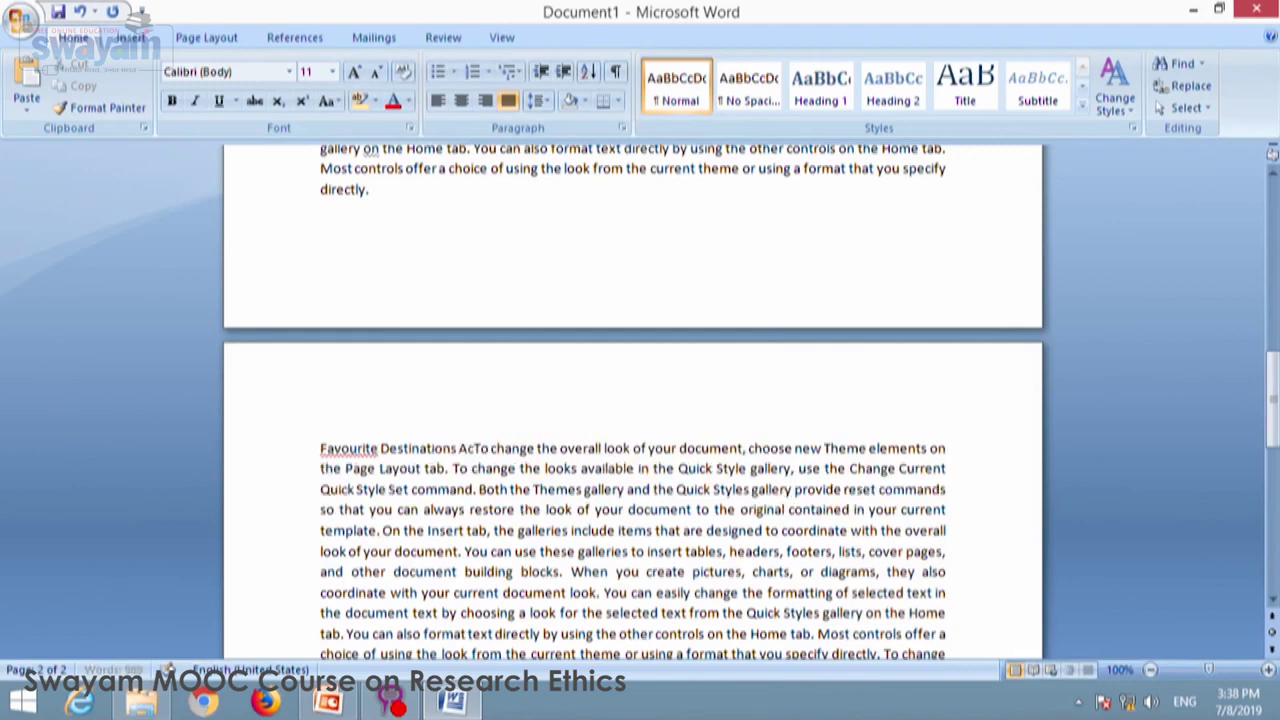
type(" India")
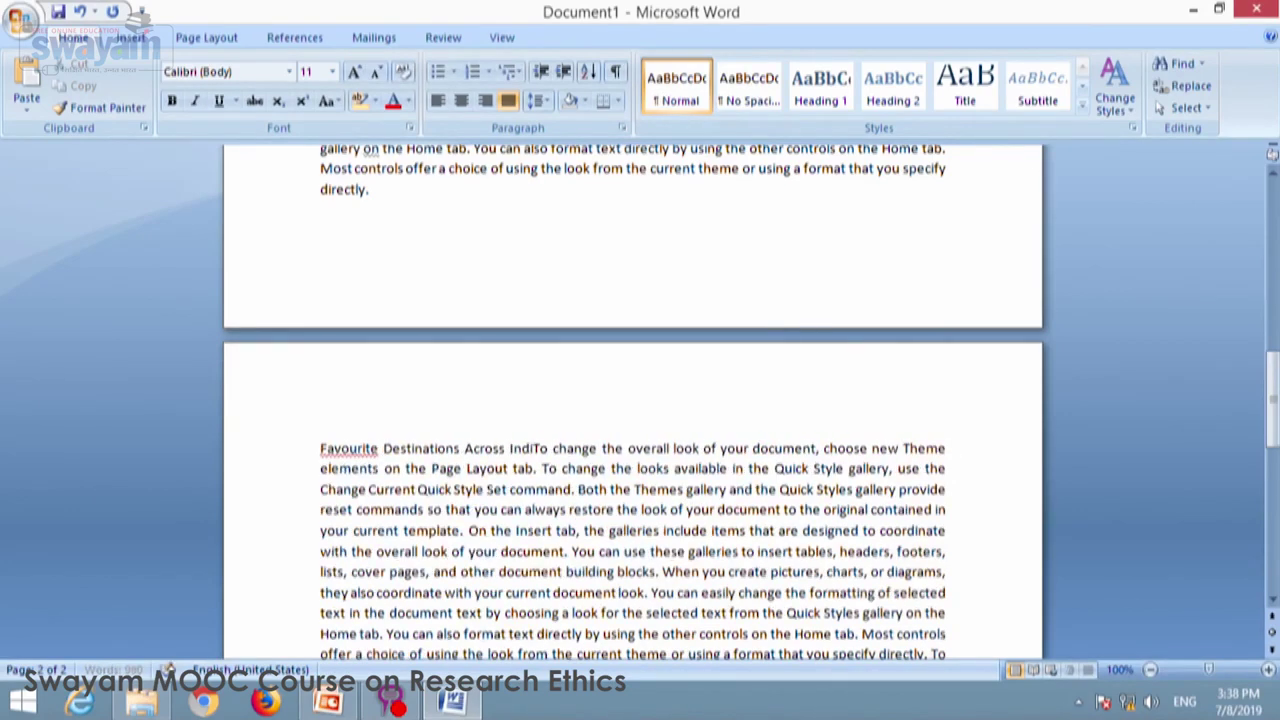
key("Return")
key("Up")
key("shift+Right")
key("shift+End")
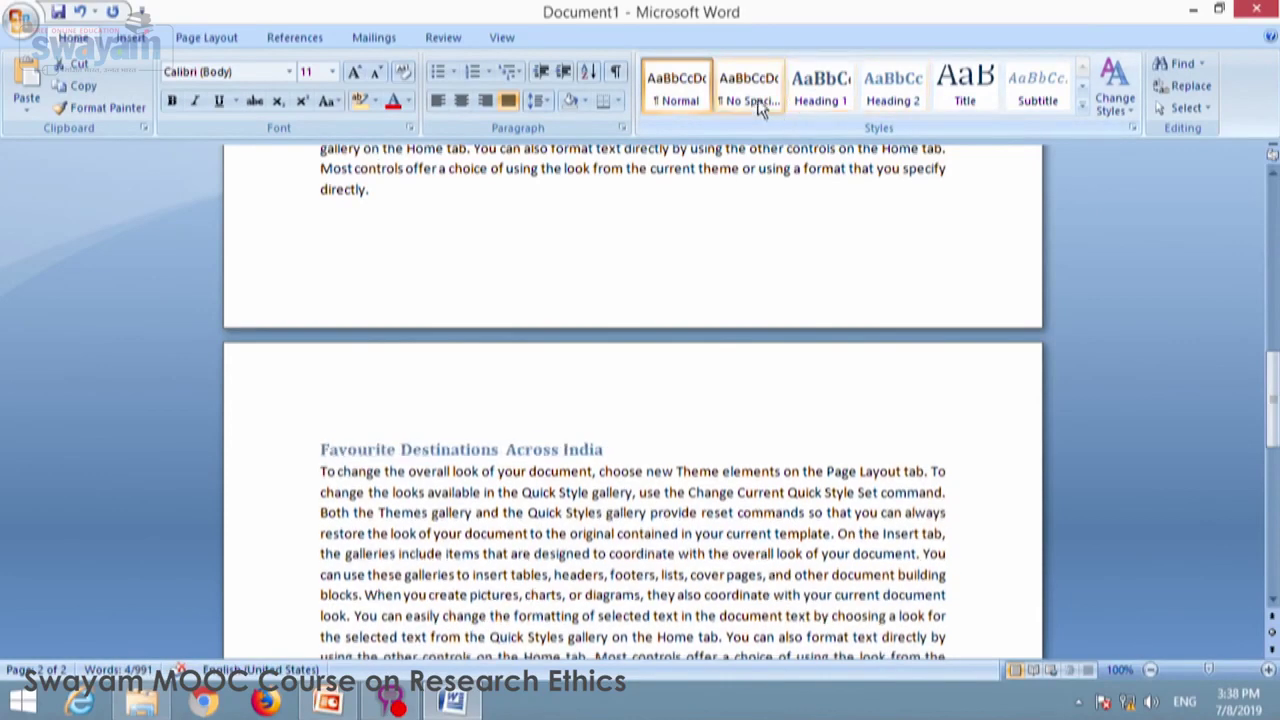
left_click(820, 88)
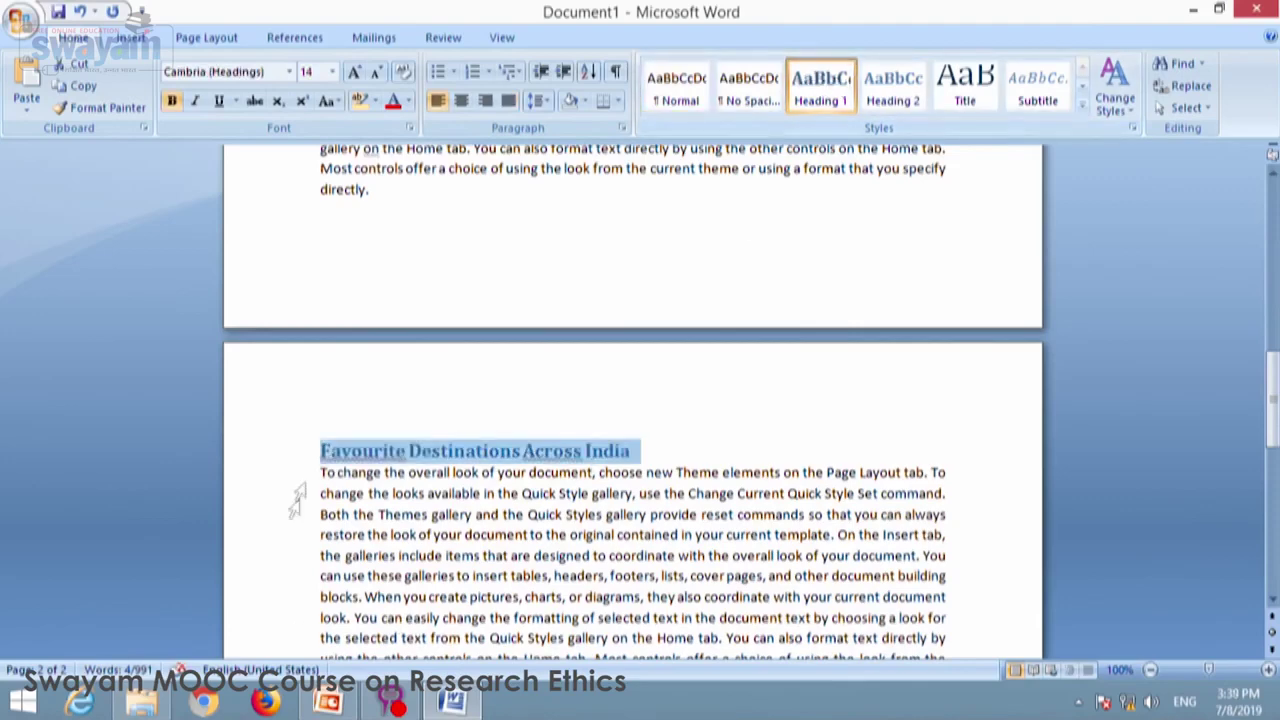
left_click(322, 452)
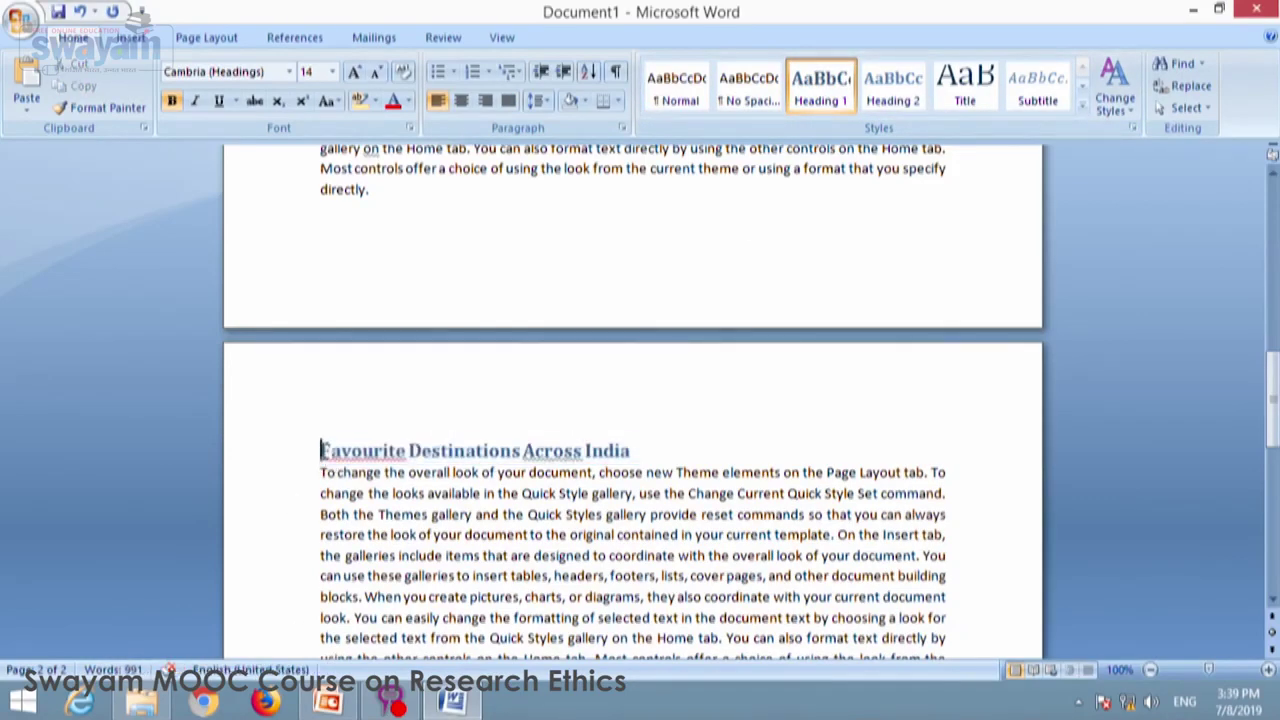
type("3.")
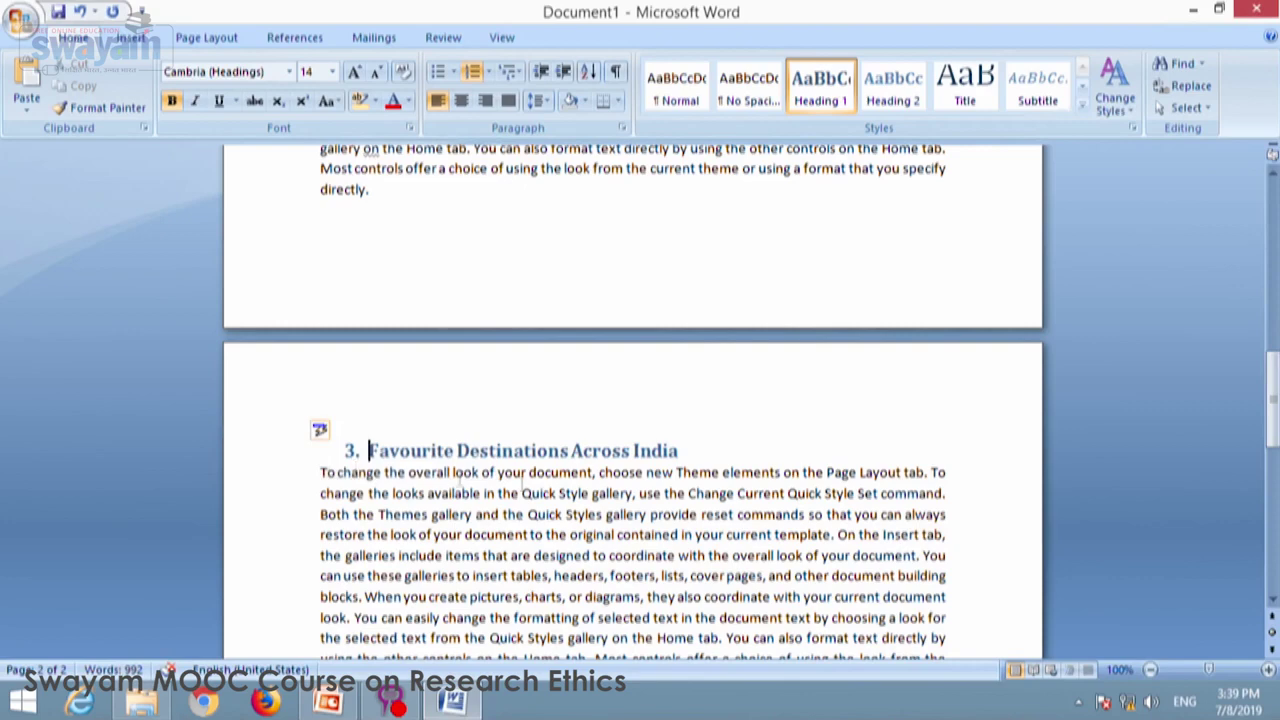
scroll(555, 480, "down", 3)
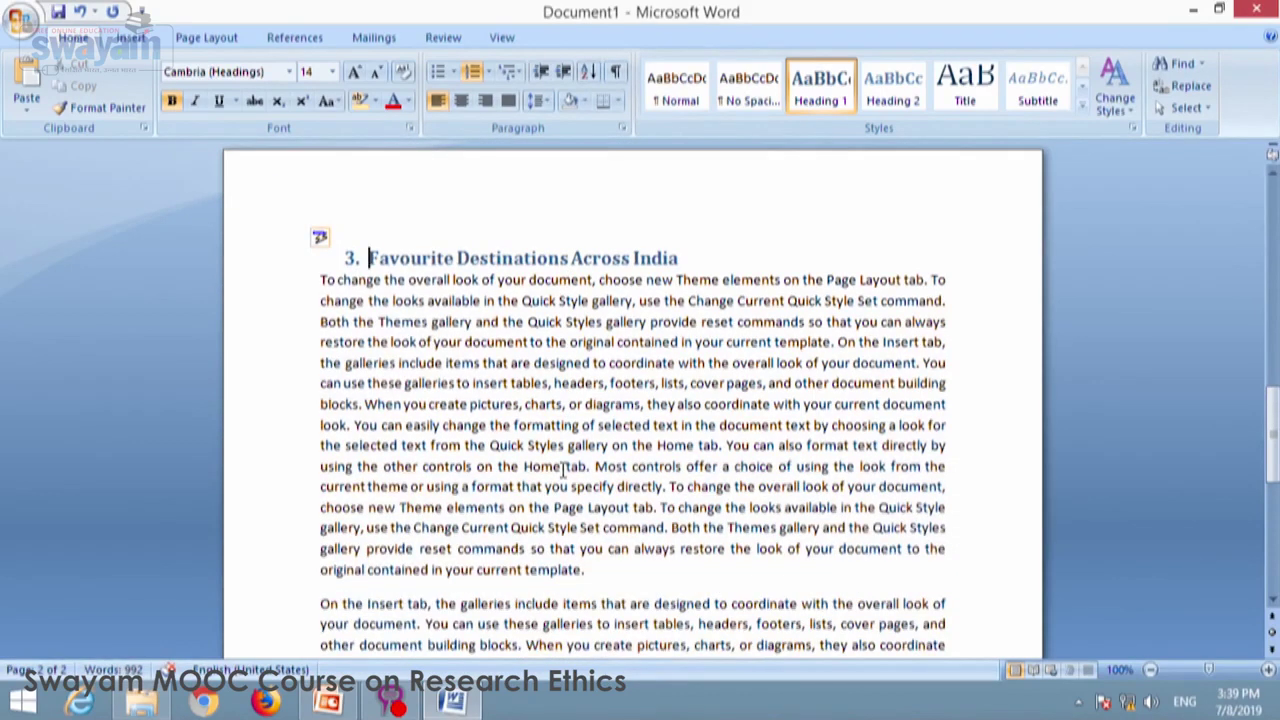
Insert '3.1 Goa is Jewel in Tourism' before the next paragraph, styled Heading 2.
scroll(563, 470, "down", 1)
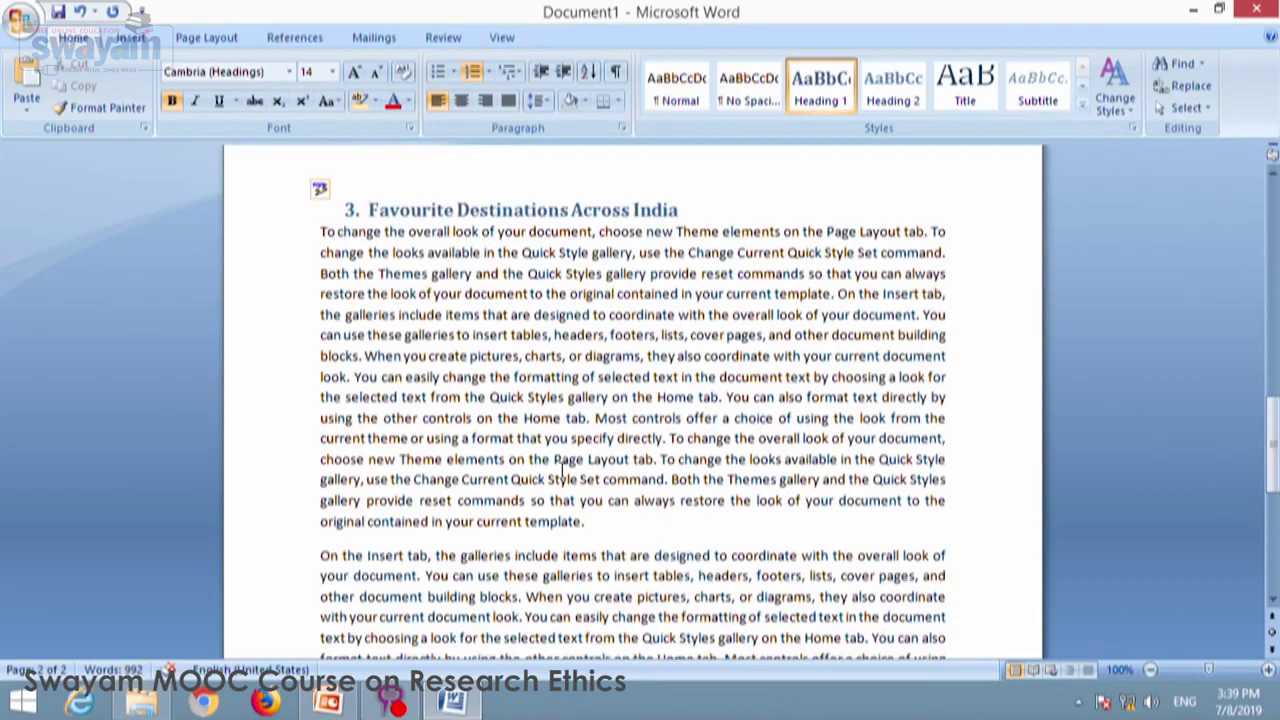
scroll(563, 470, "down", 1)
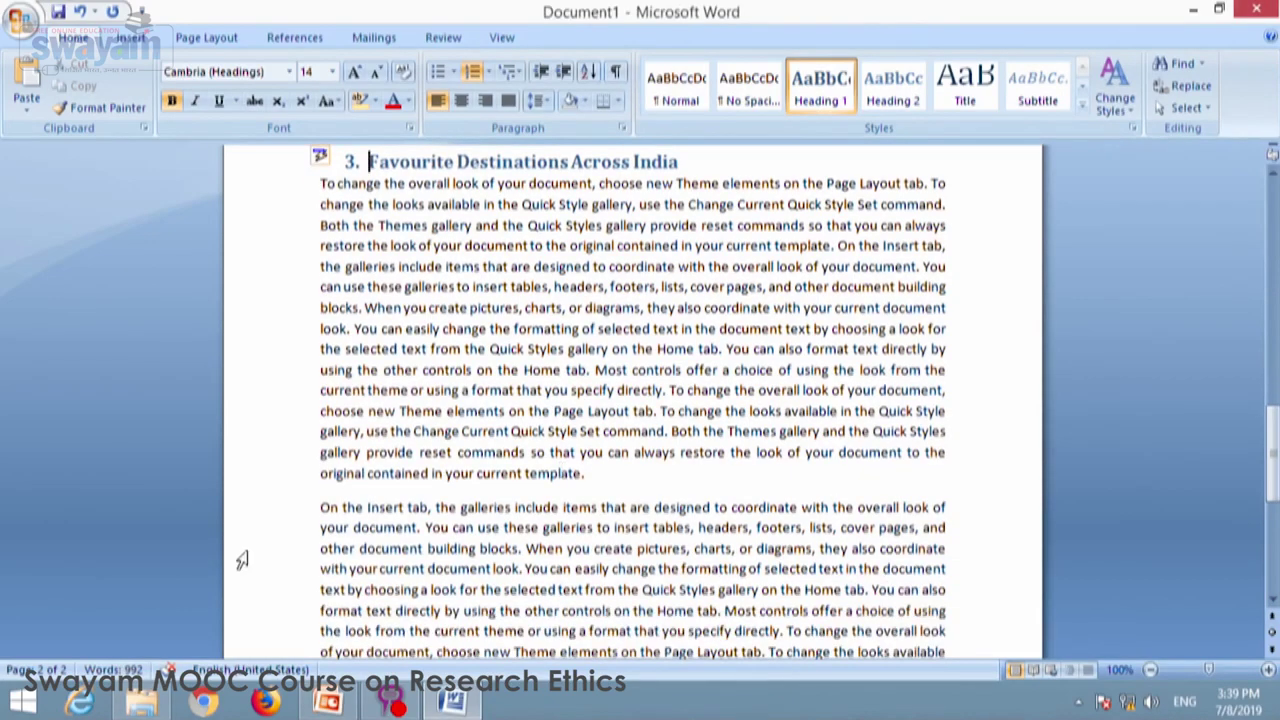
left_click(320, 507)
type("3.1")
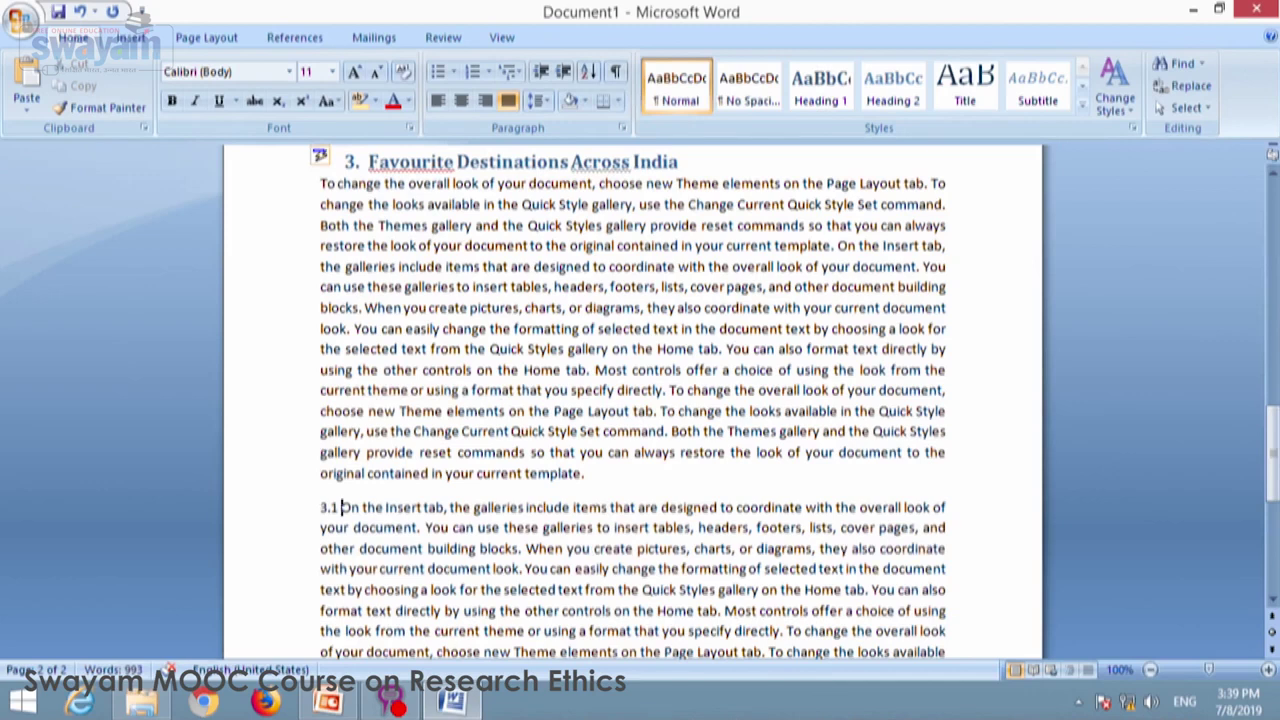
type(" Goa as")
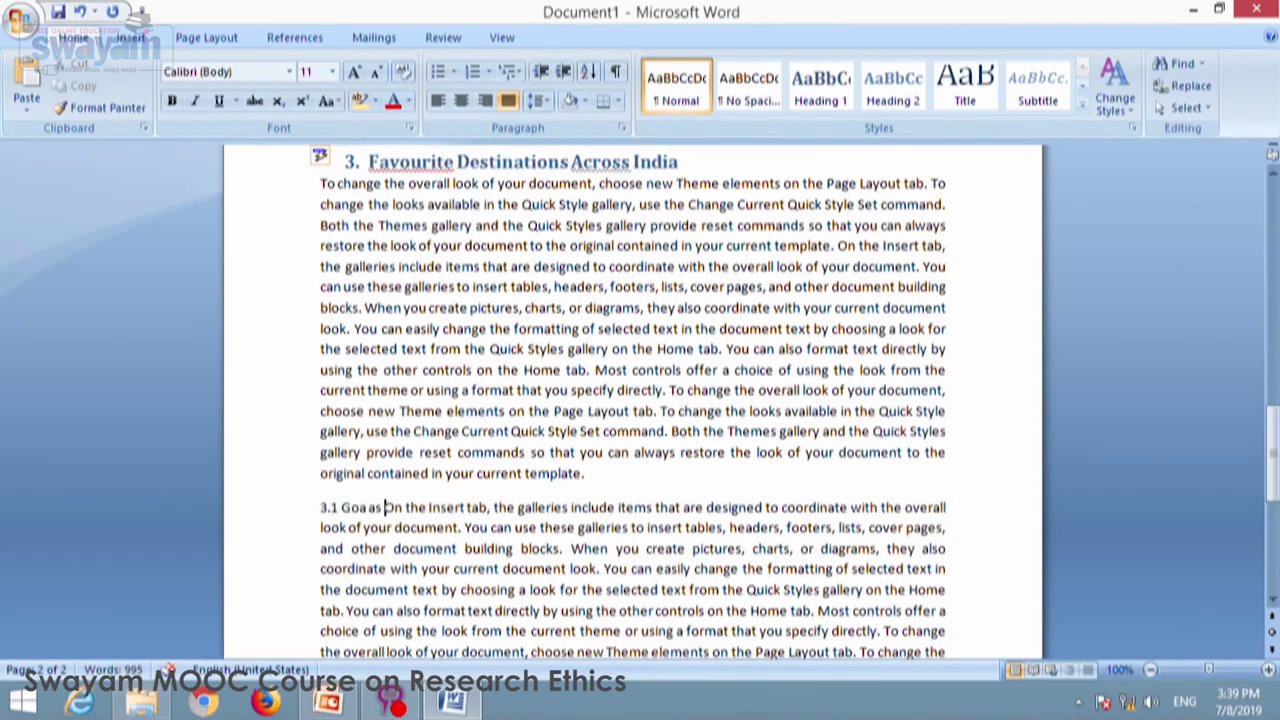
key("BackSpace")
key("BackSpace")
key("BackSpace")
type("is J")
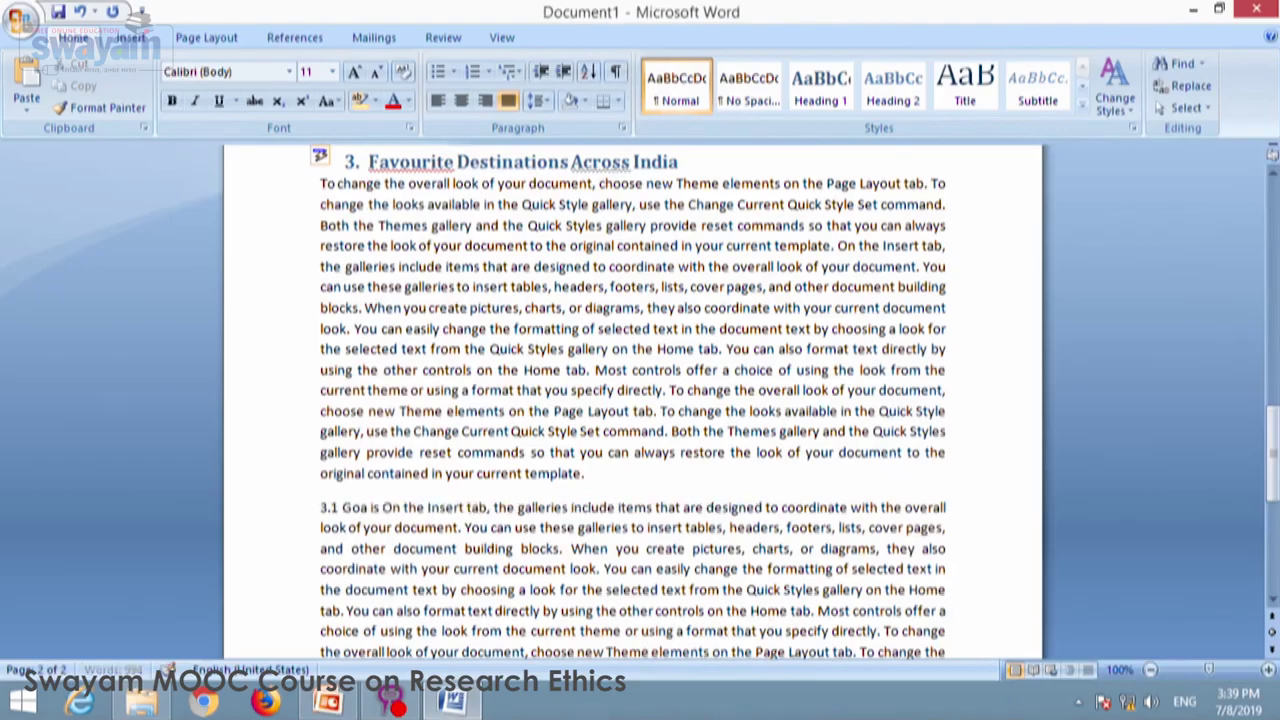
type("ewel")
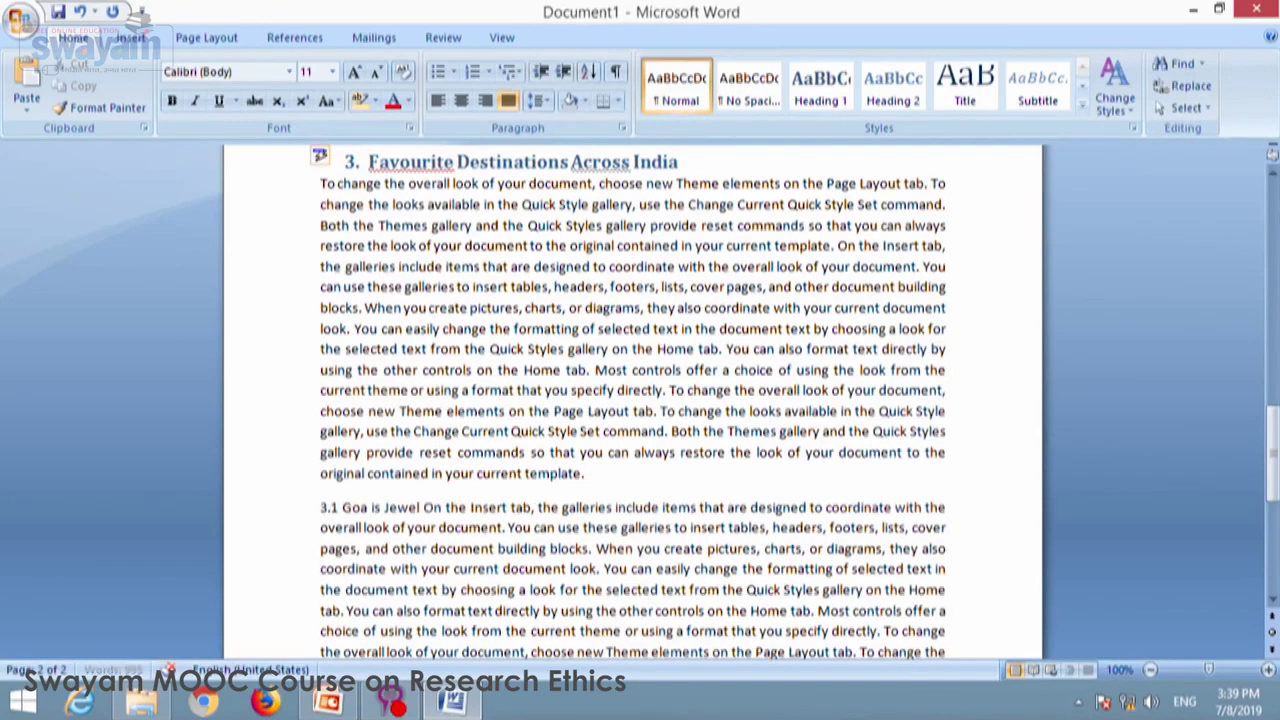
type(" in T")
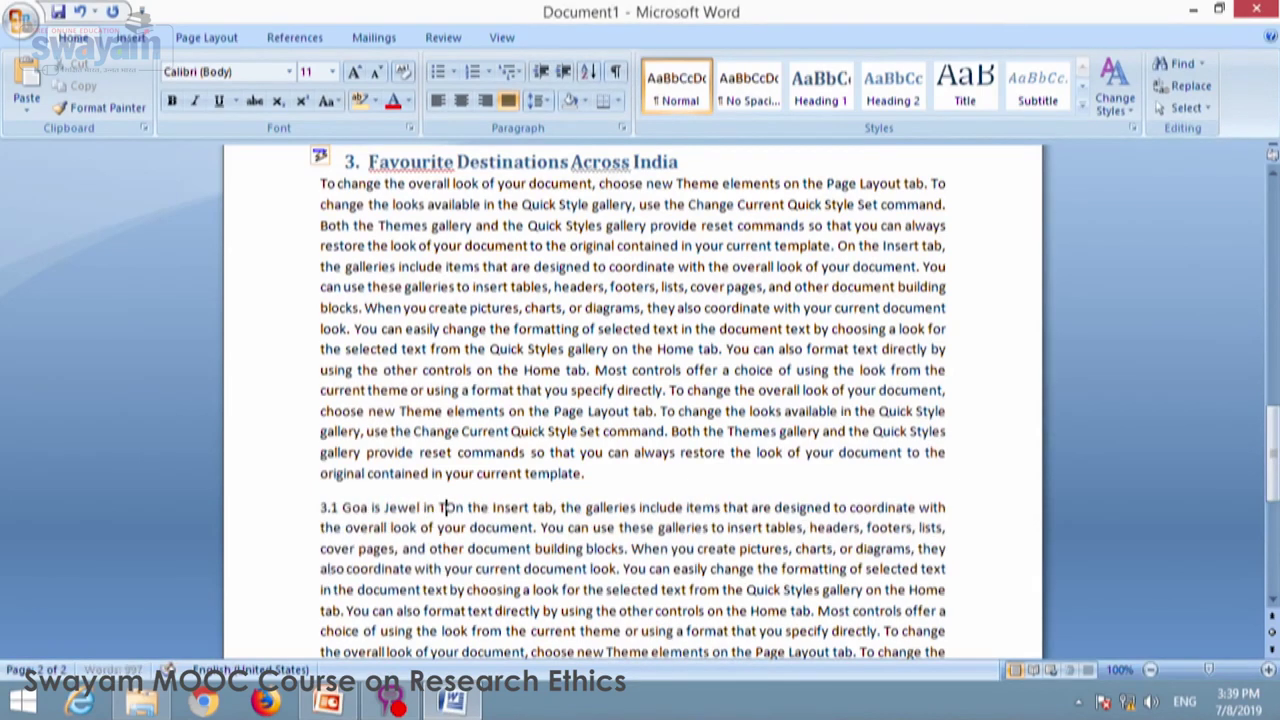
type("ourism")
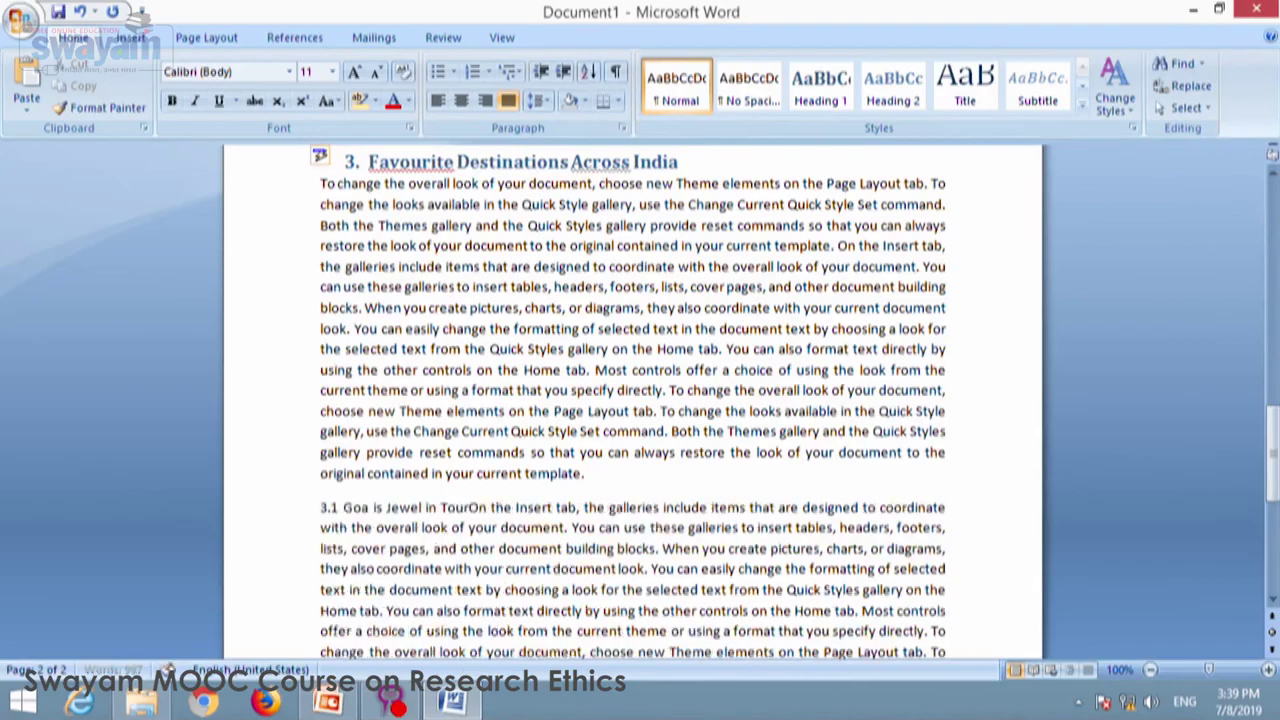
key("Return")
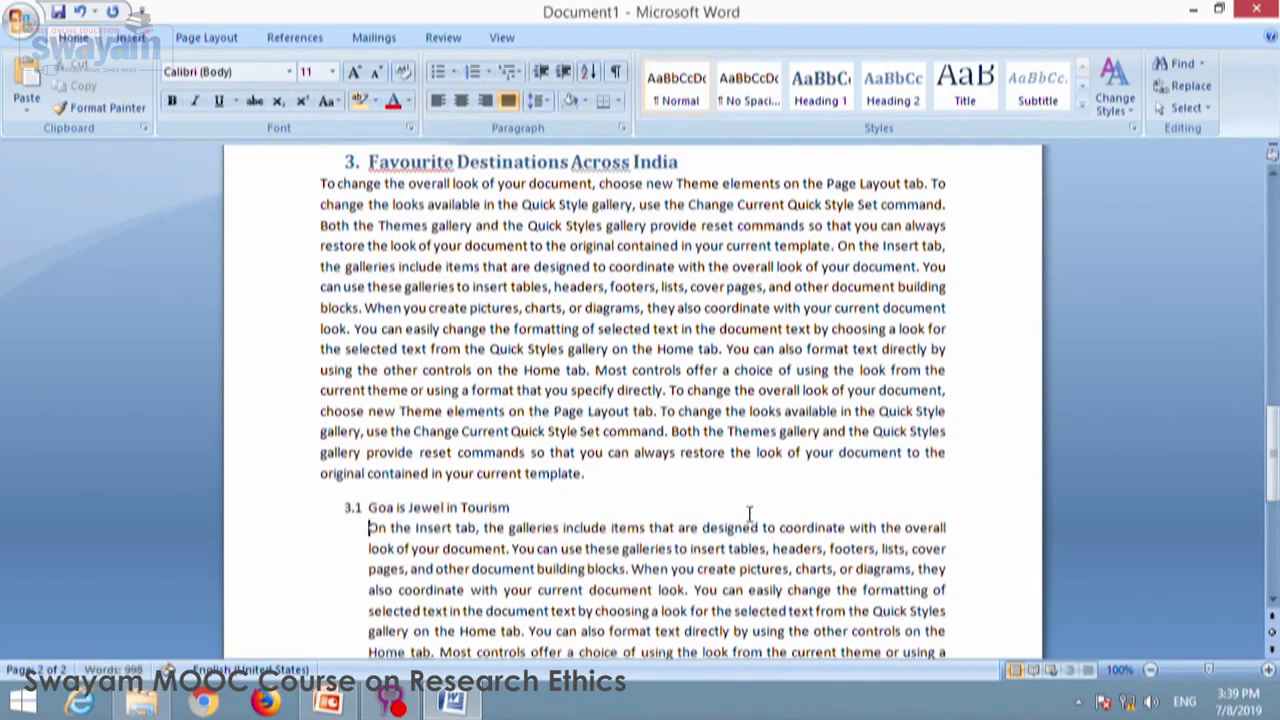
key("BackSpace")
key("BackSpace")
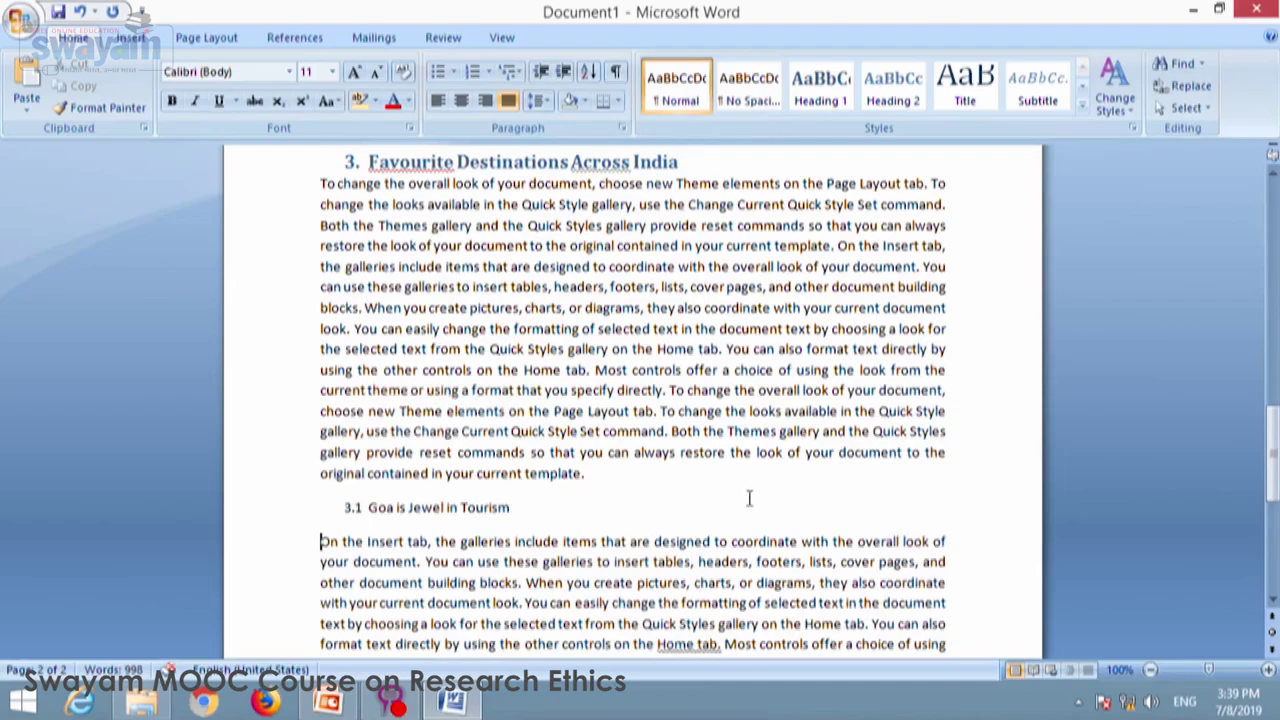
left_click(222, 512)
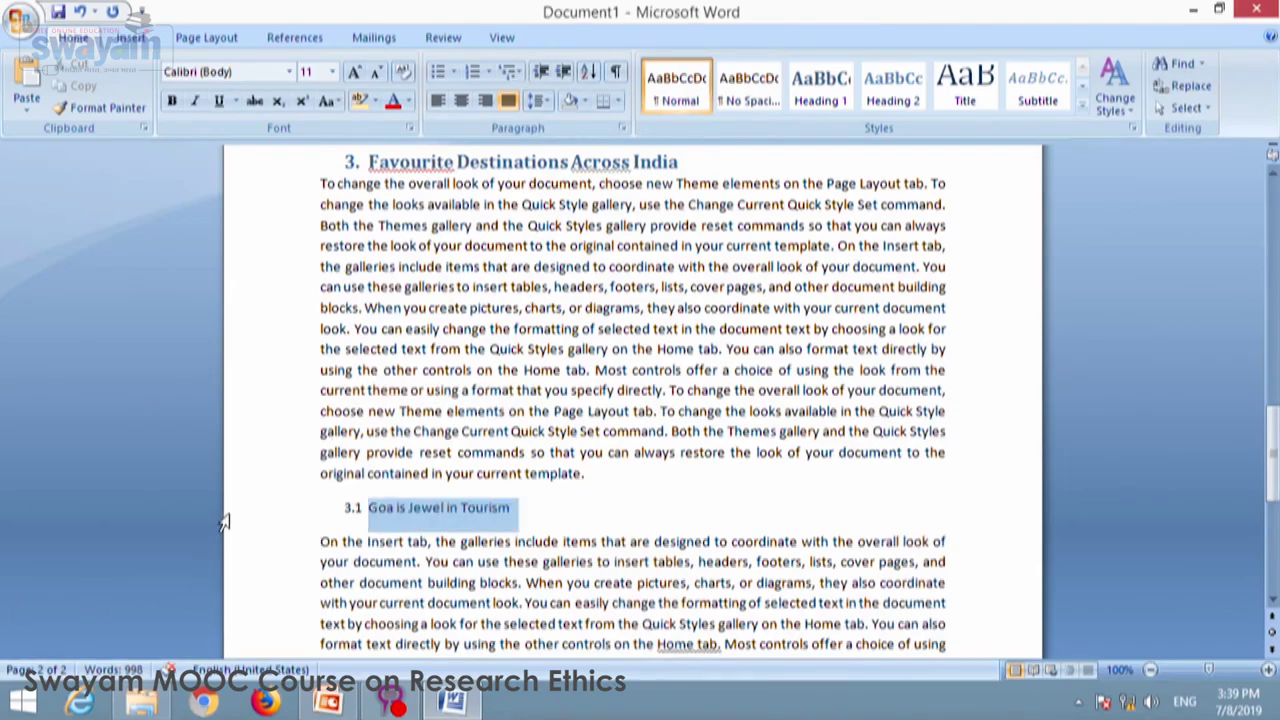
left_click(900, 90)
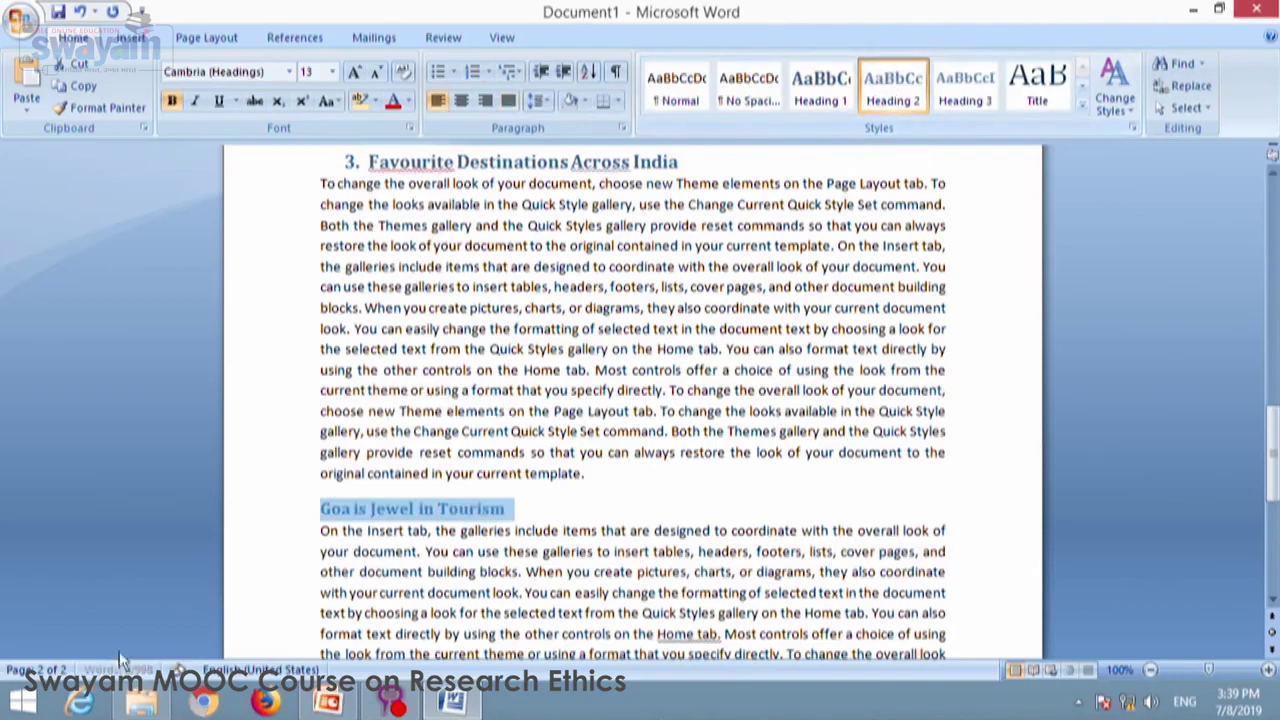
left_click(322, 510)
type("3.1")
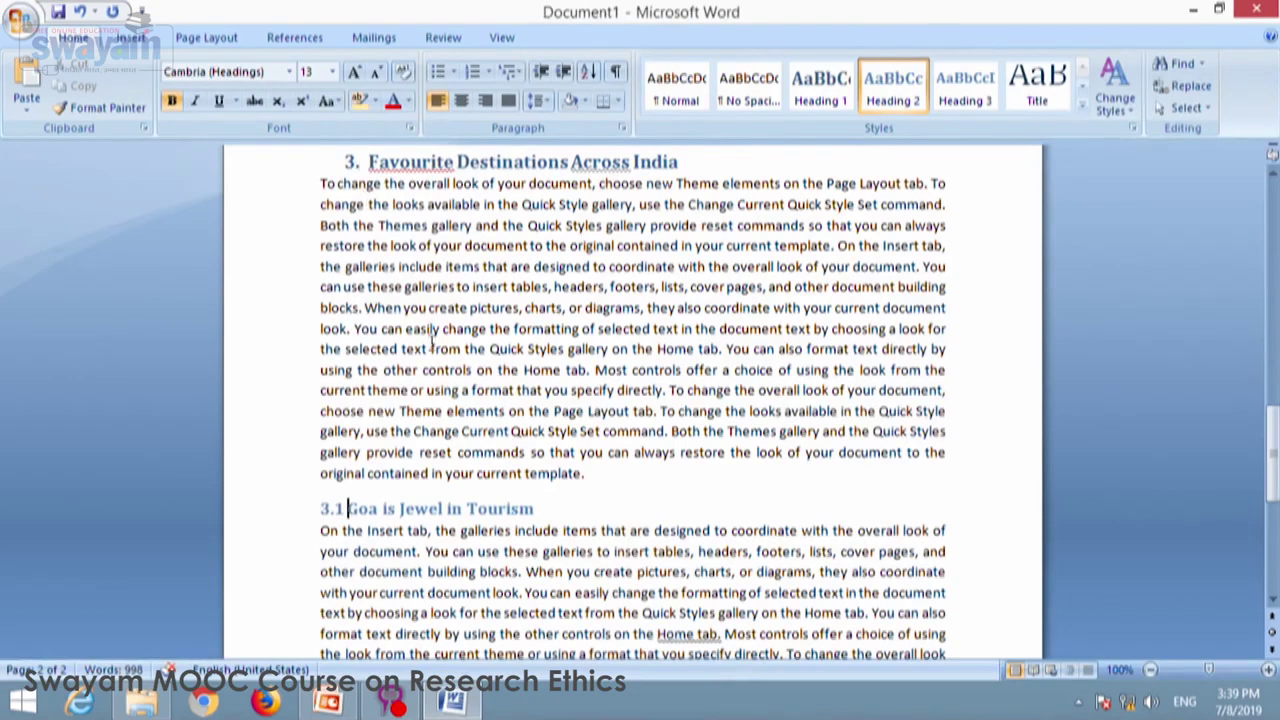
Append more sample paragraphs at the document's end with =rand(4,5).
key("ctrl+End")
key("Return")
type("=ranmd")
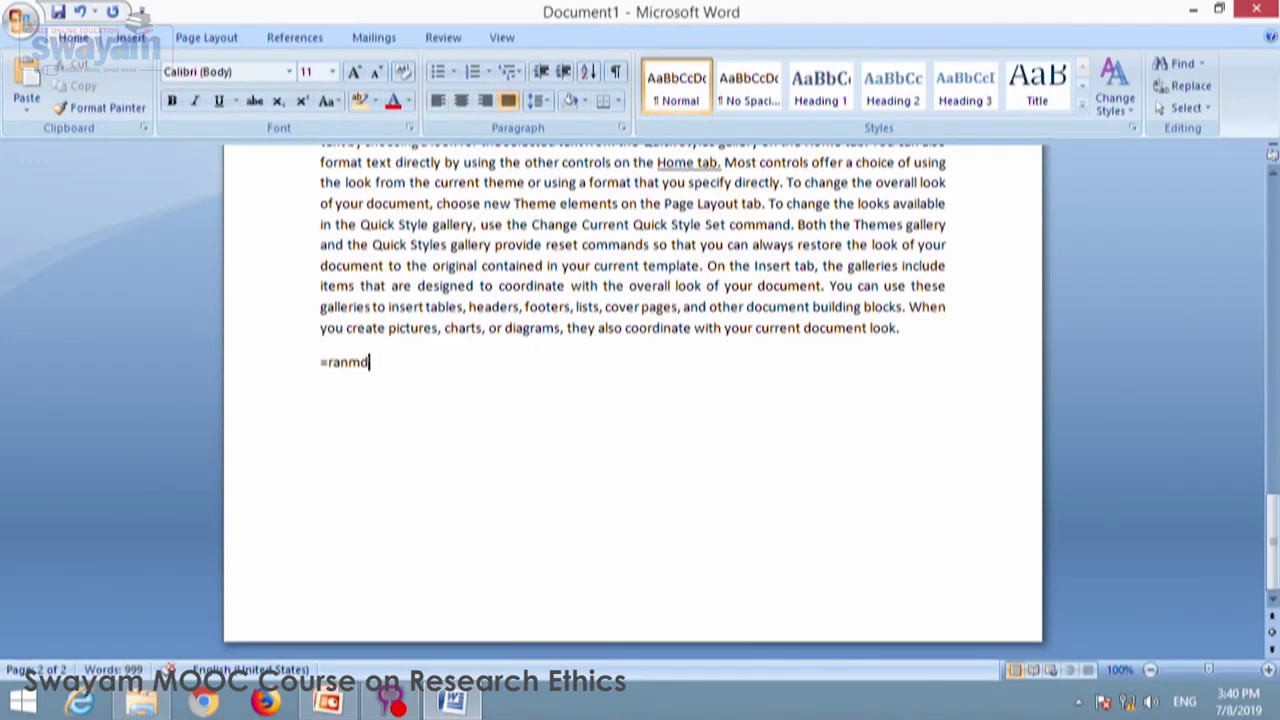
key("BackSpace")
key("BackSpace")
key("BackSpace")
type("nd(4,5)")
key("Return")
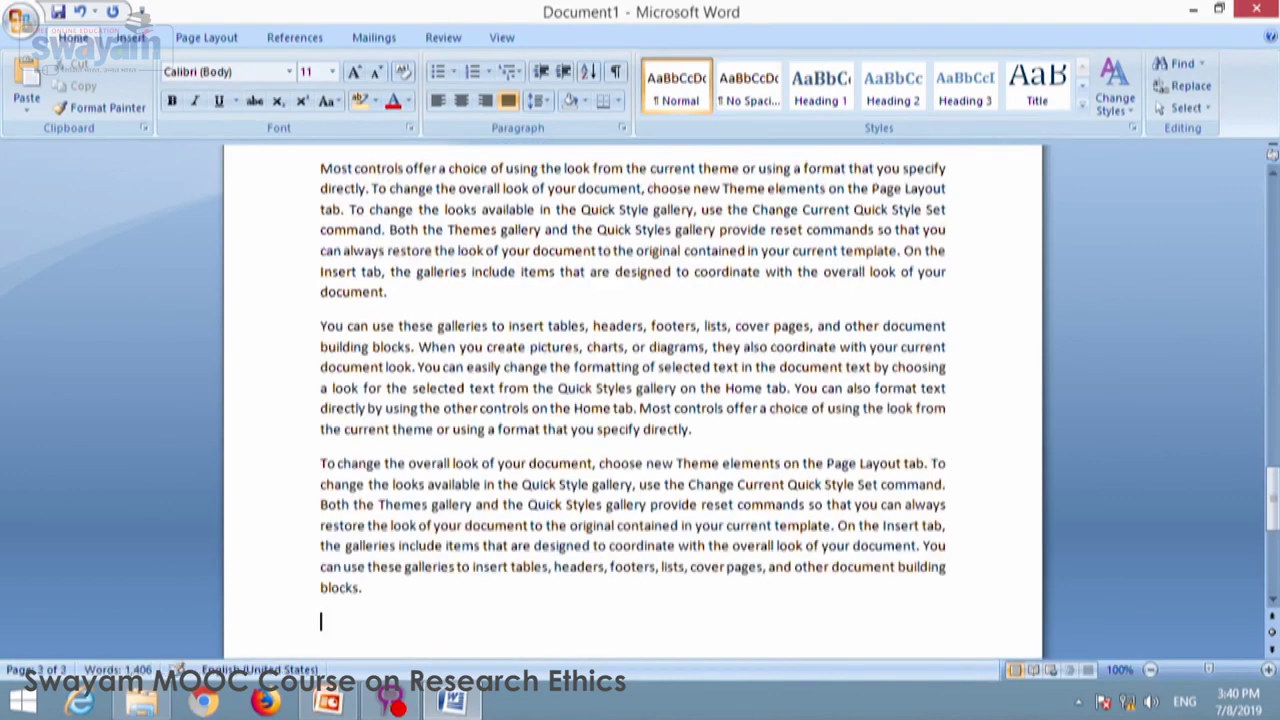
scroll(352, 348, "up", 3)
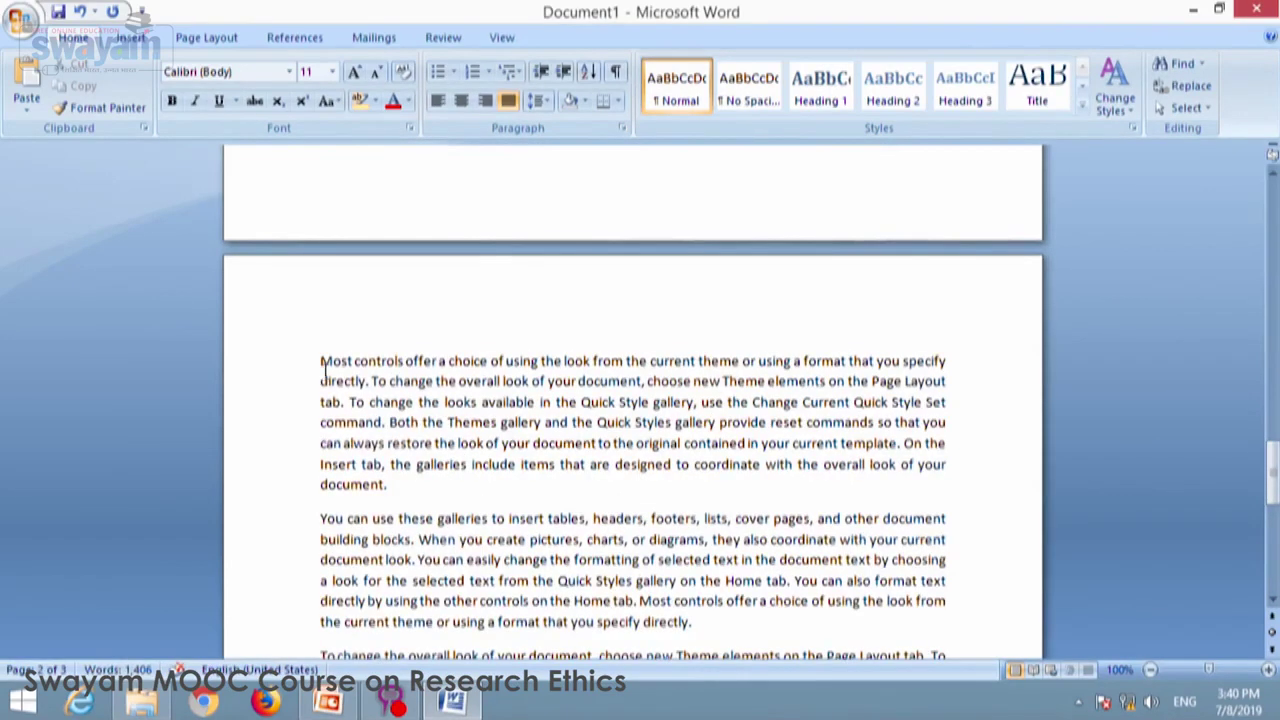
scroll(428, 388, "up", 1)
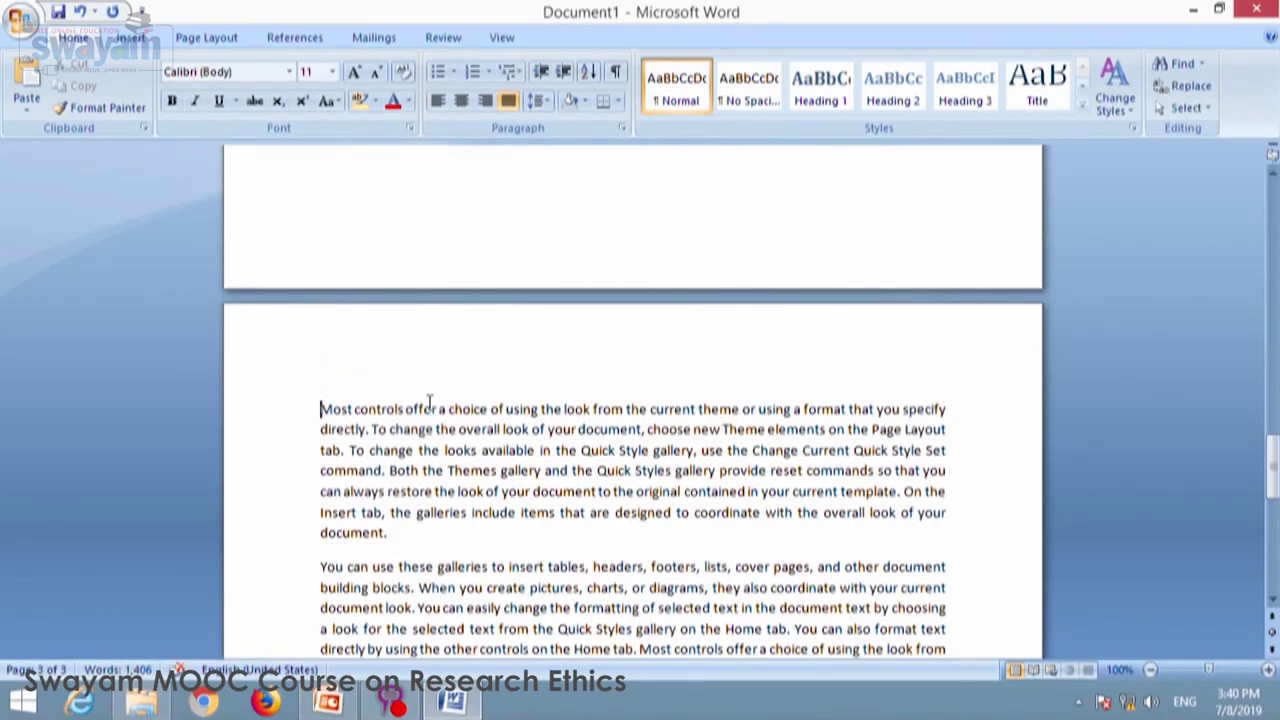
Add '3.2 Gujarat as Bolleywood Destination for Shooting' on page 3, styled Heading 2.
type("Gujara")
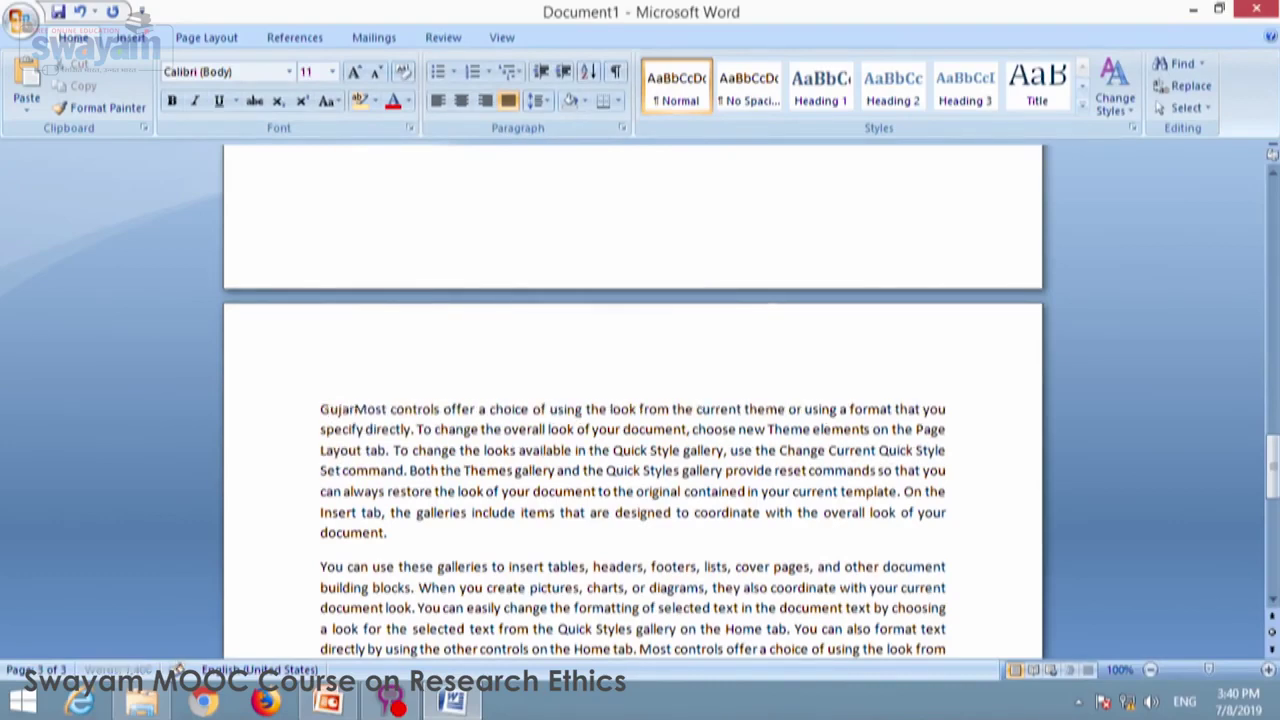
type("t as ")
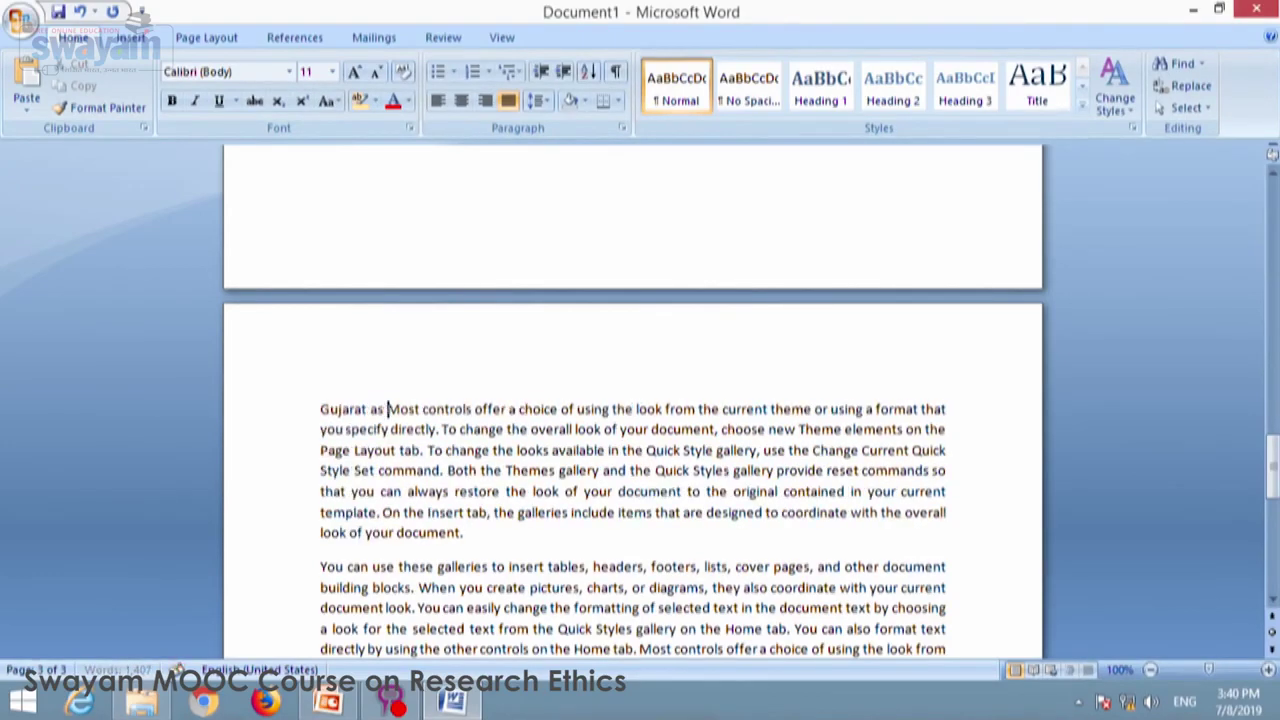
type("Bolley ")
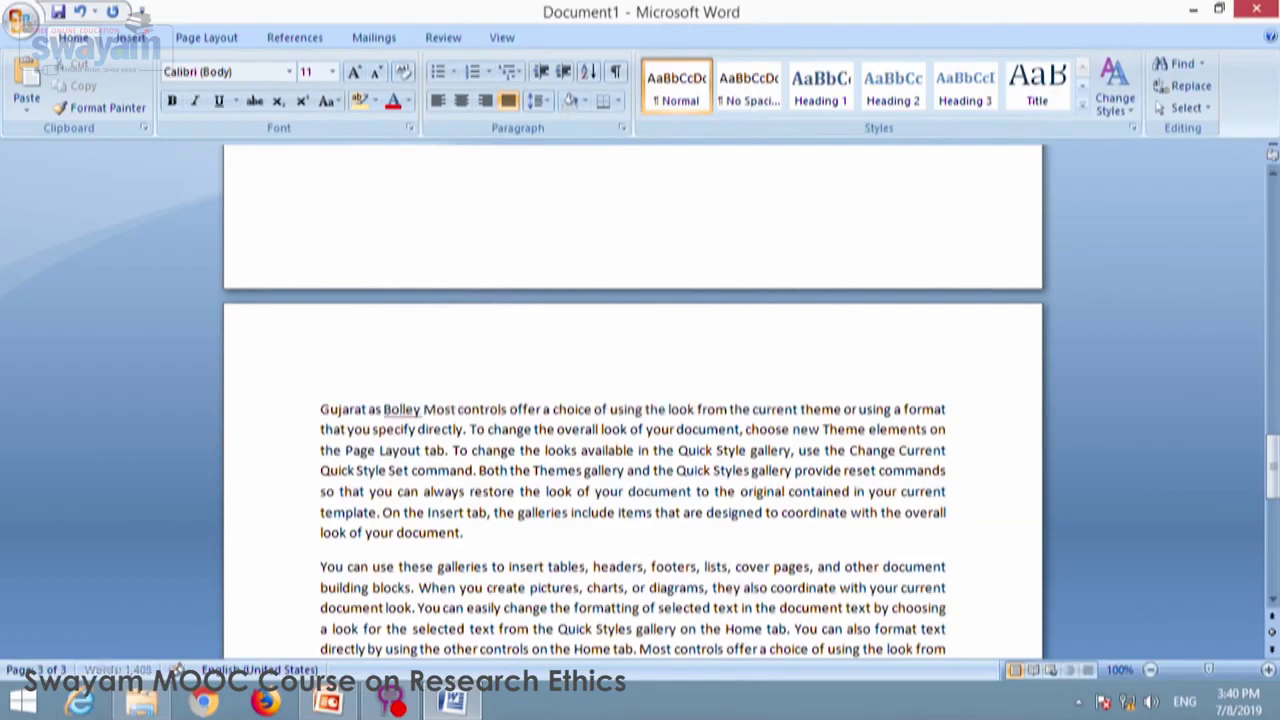
type("Destination ")
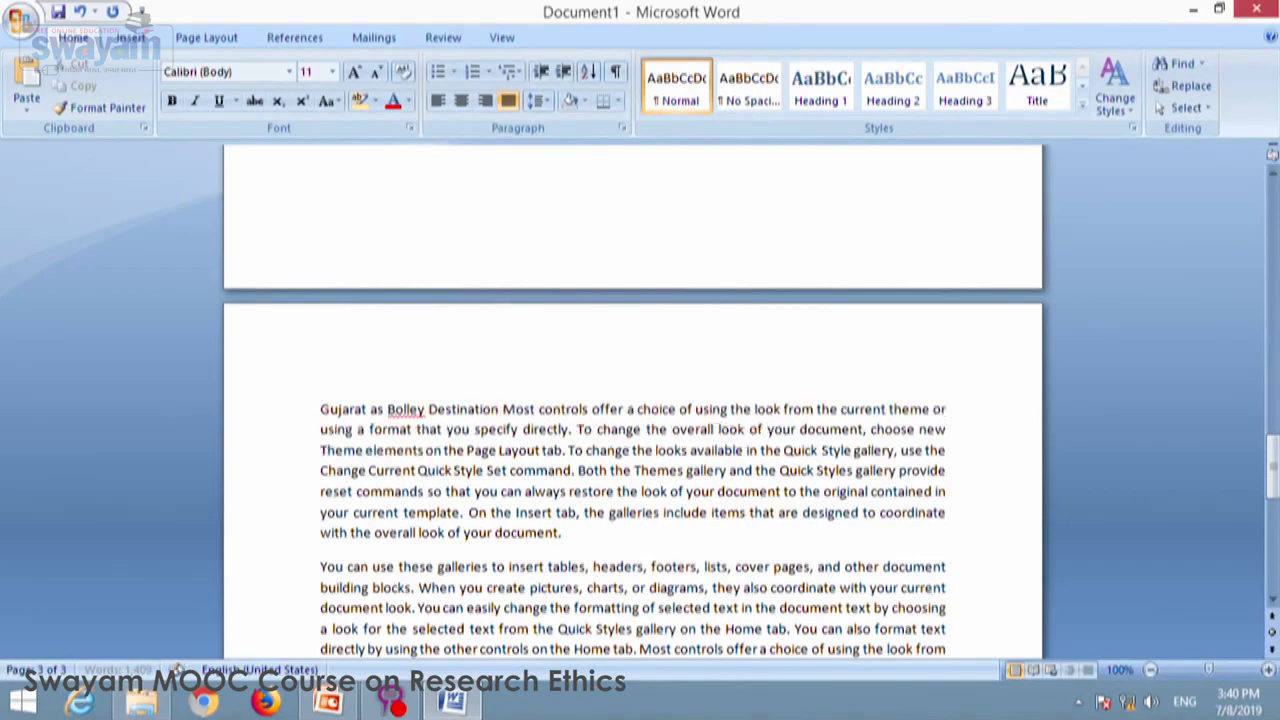
type("for ")
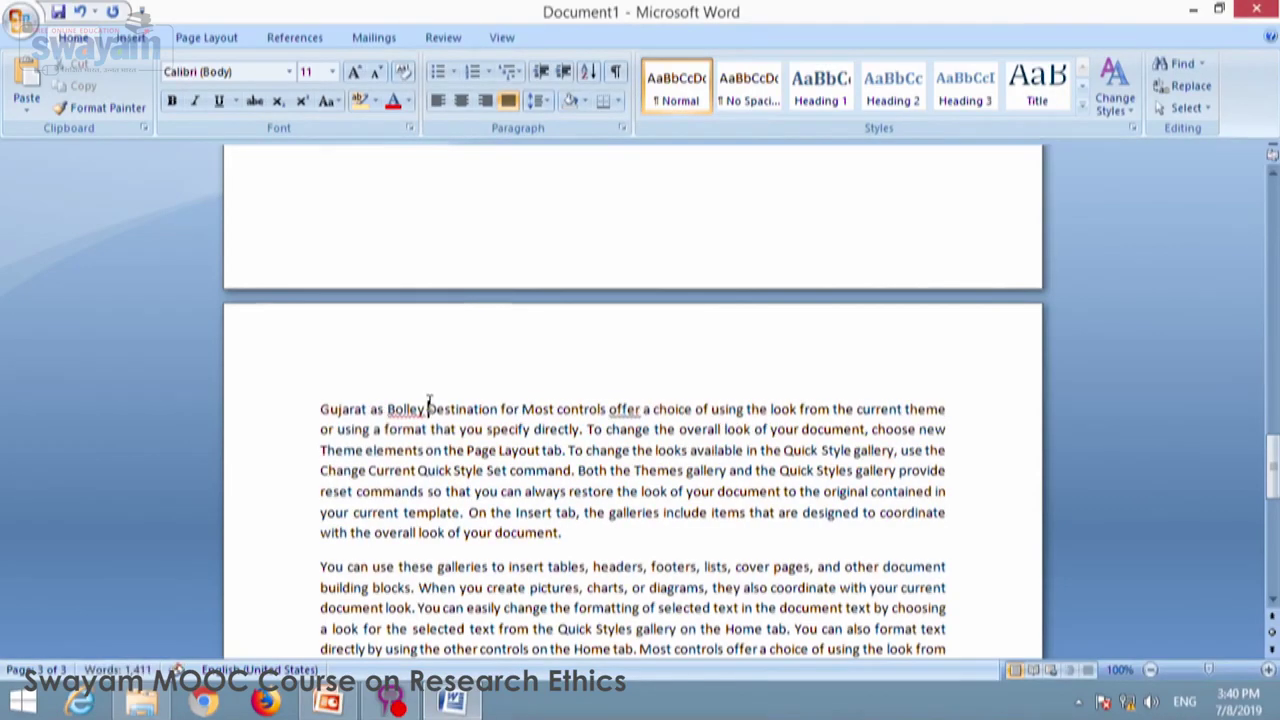
type("wood")
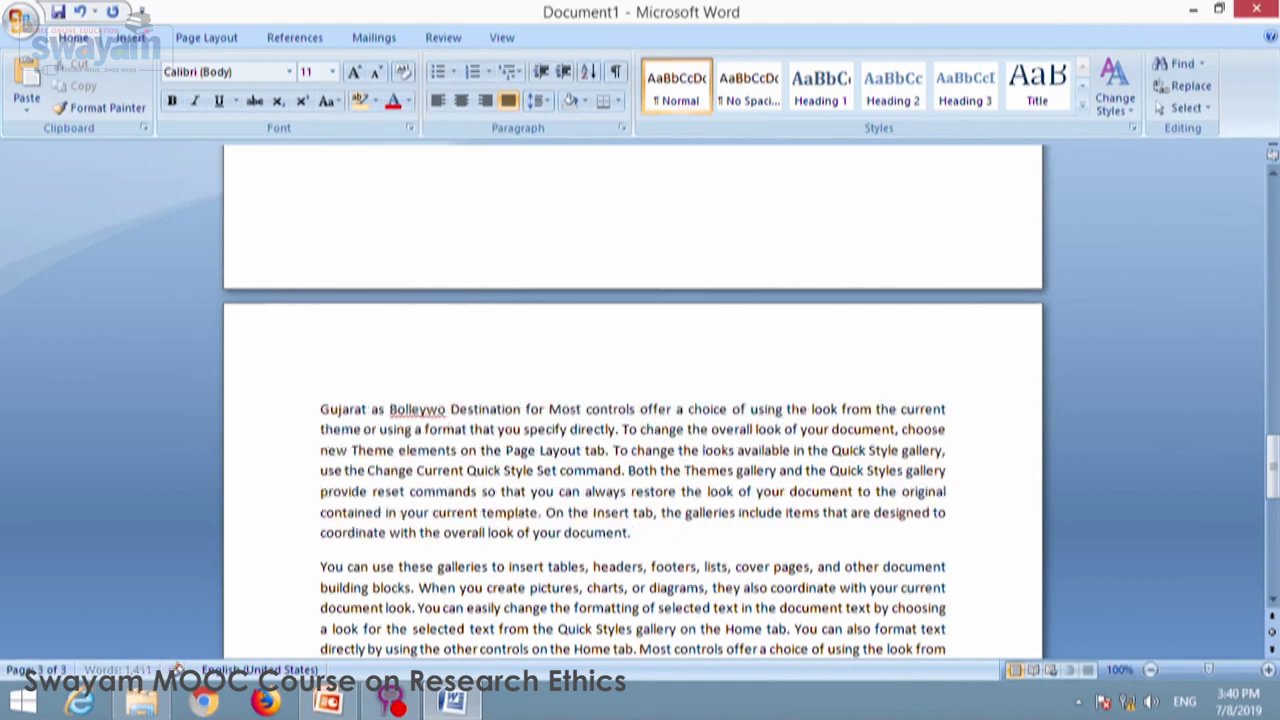
key("Left")
key("Left")
key("Left")
key("Left")
key("Left")
key("BackSpace")
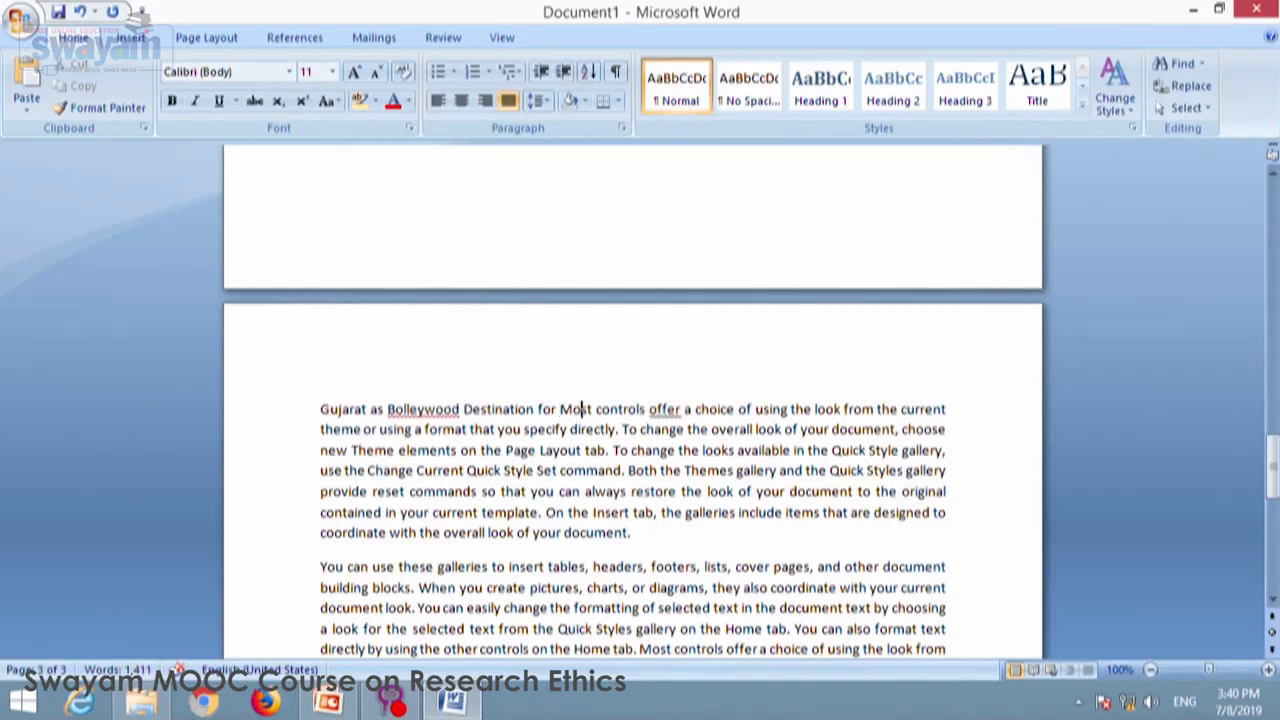
type("Shooting")
key("Return")
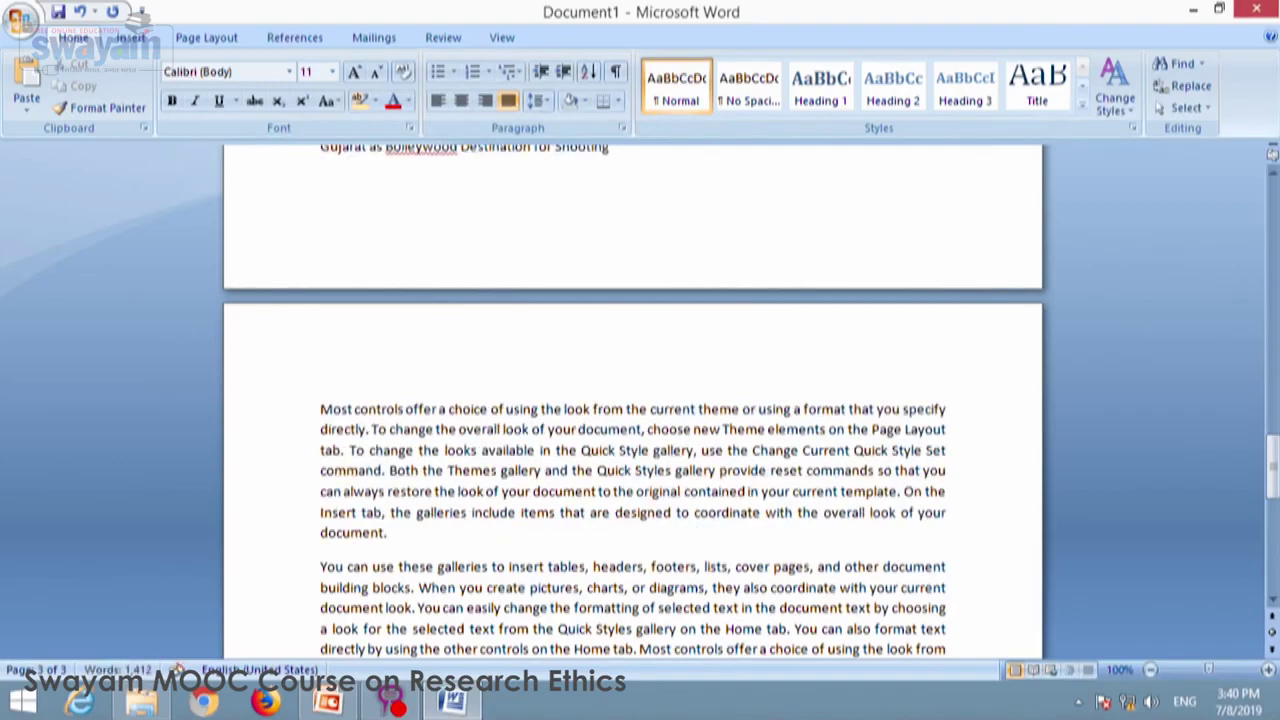
left_click(321, 147)
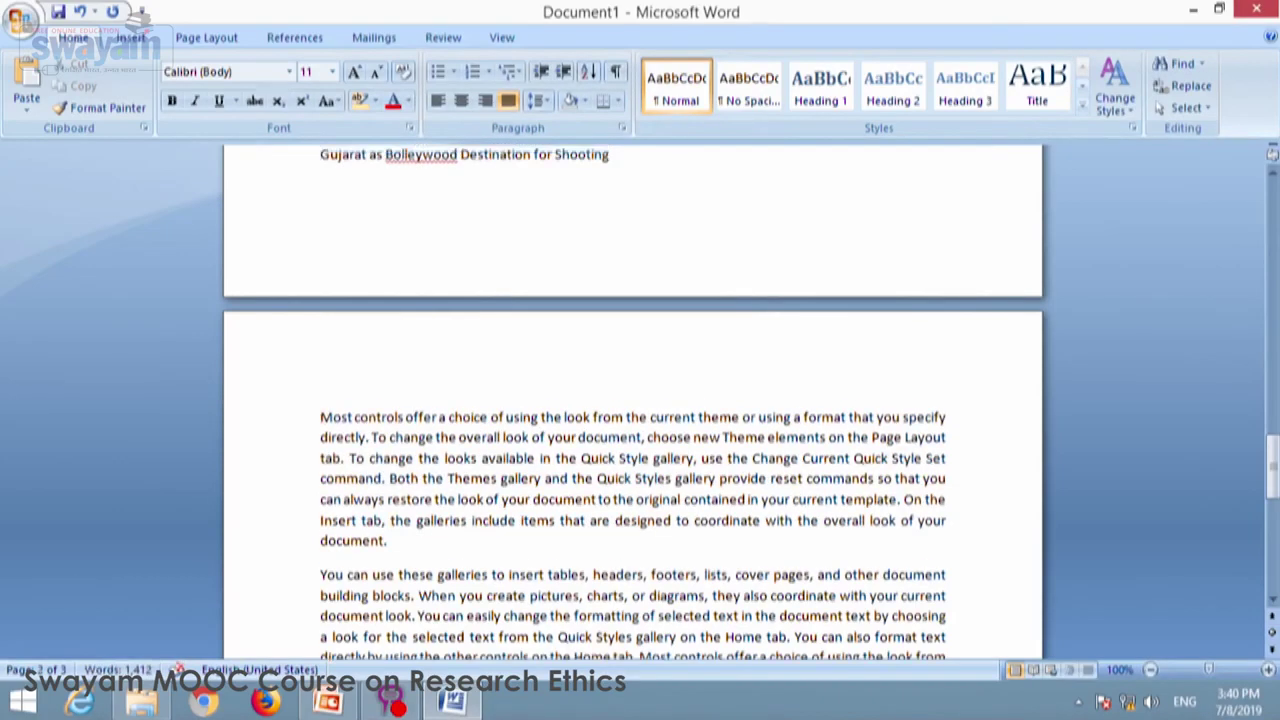
key("shift+Down")
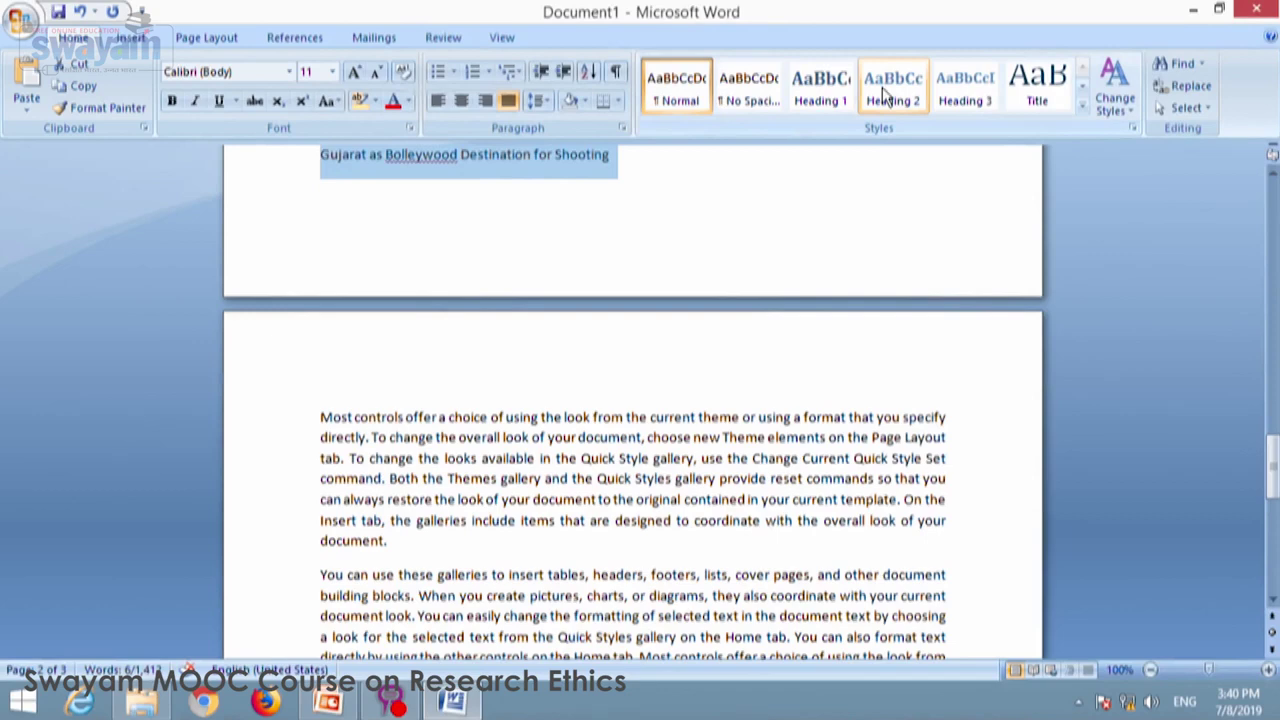
left_click(883, 93)
left_click(323, 424)
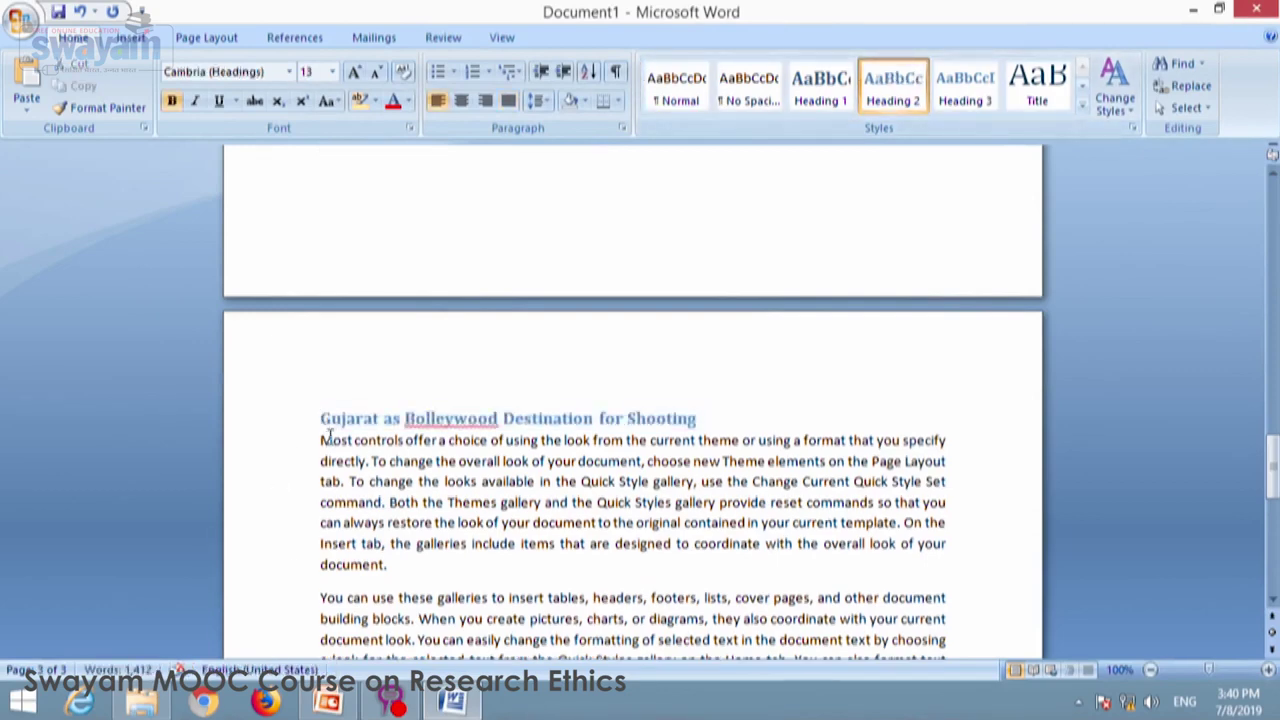
type("3.2")
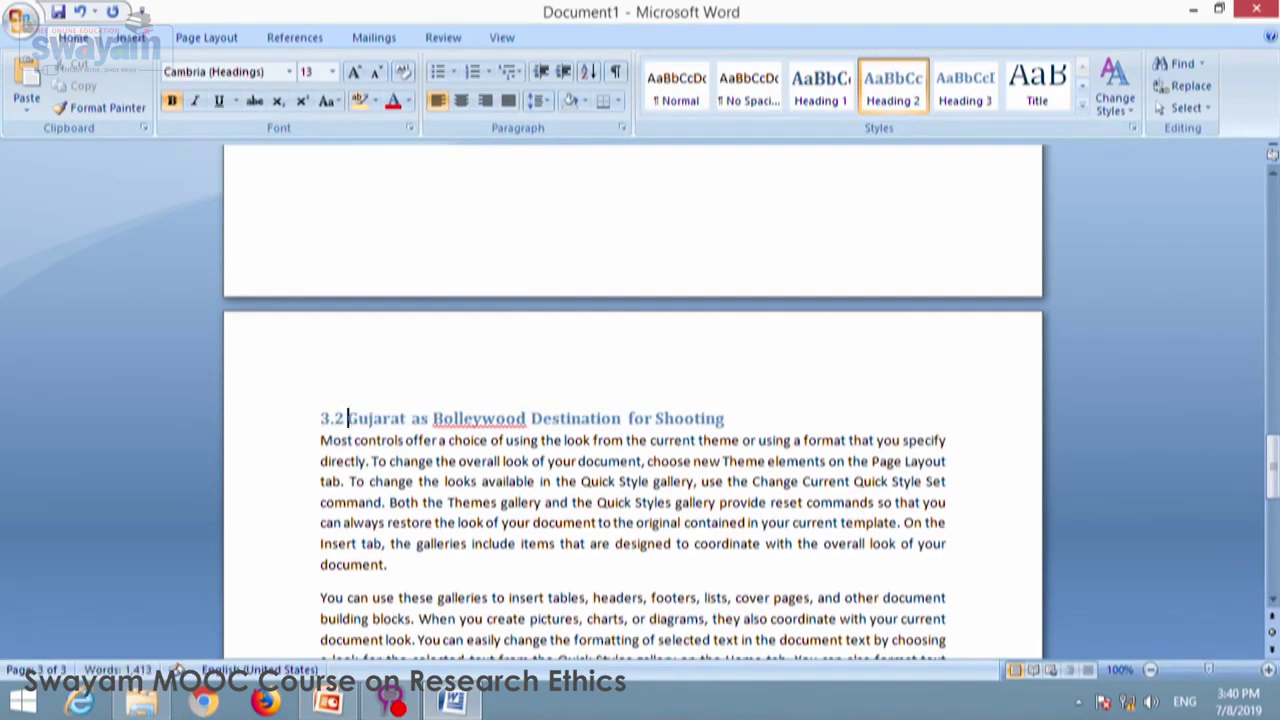
scroll(362, 380, "down", 5)
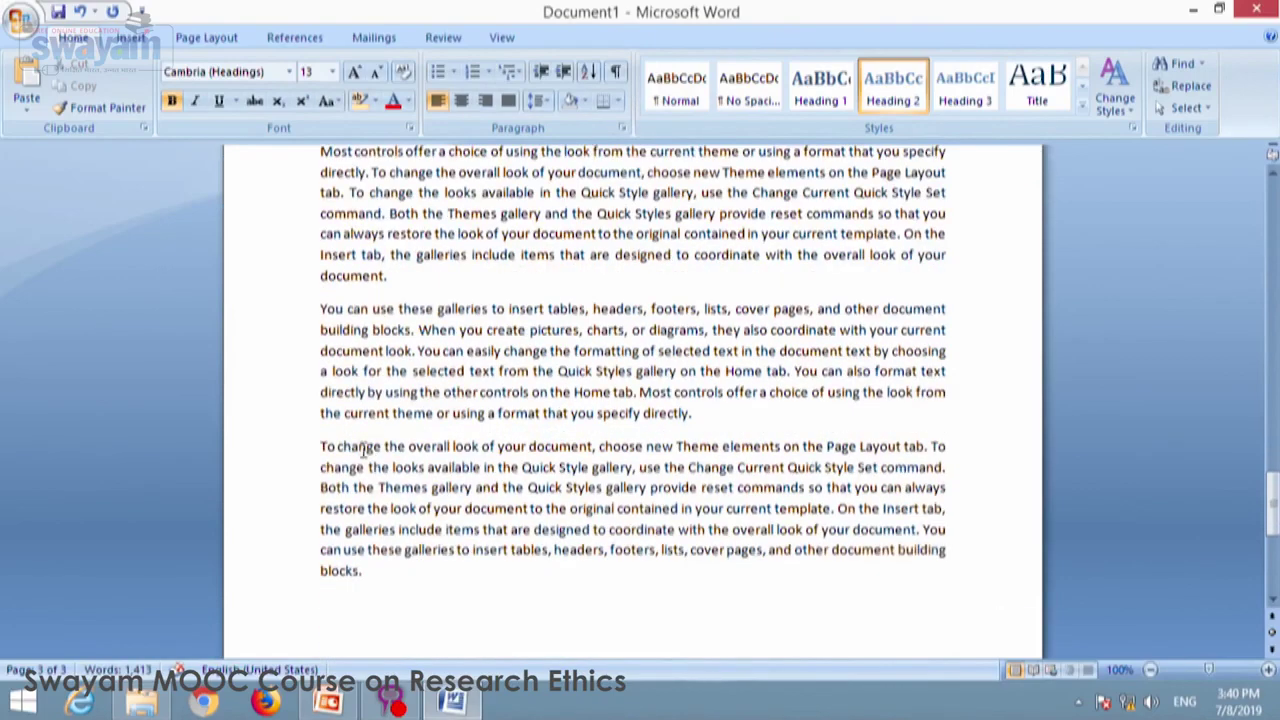
scroll(352, 440, "down", 2)
Insert 'Summary' before the last paragraph, styled Heading 1 and numbered '4.'.
left_click(320, 355)
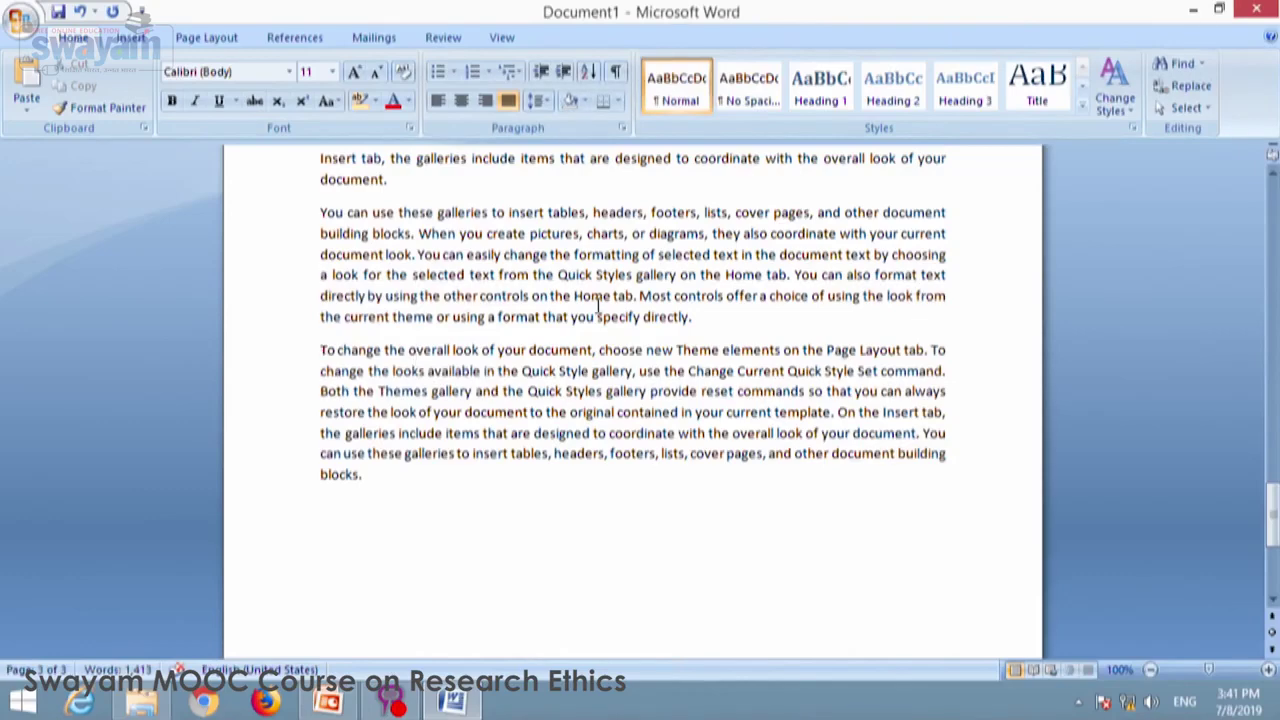
type("Summary")
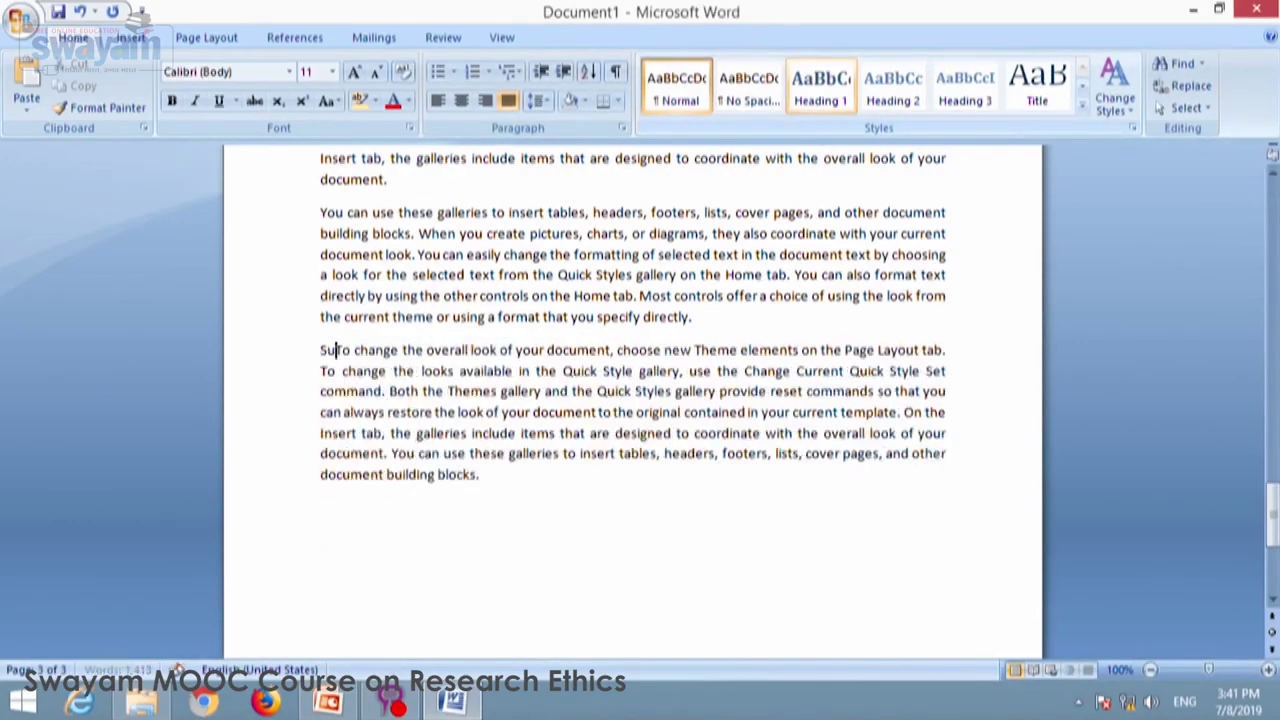
key("Return")
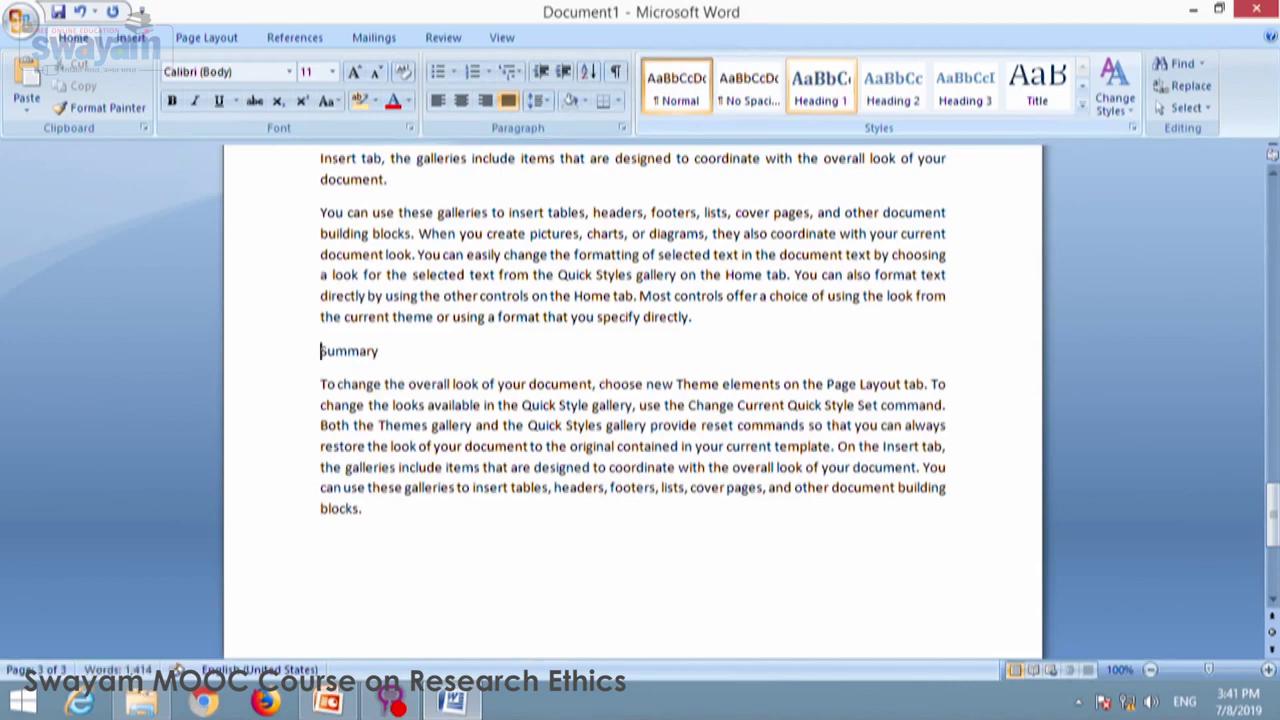
left_click(820, 88)
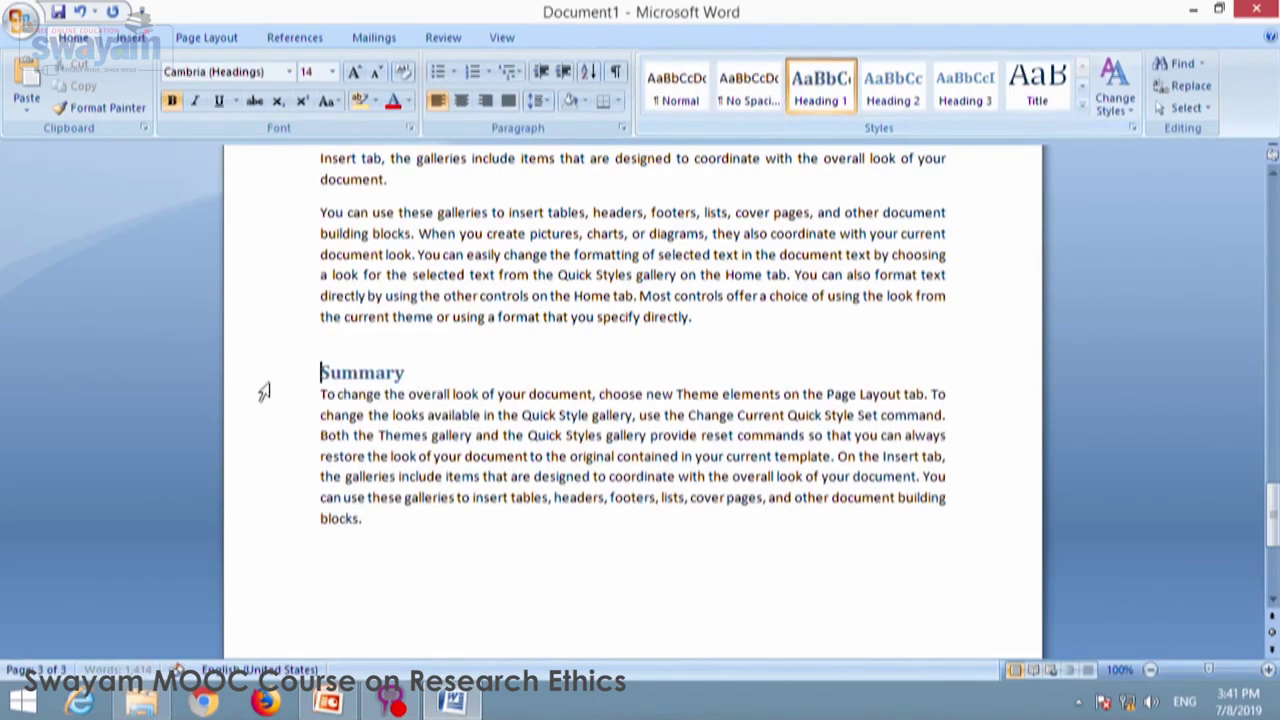
type("4.")
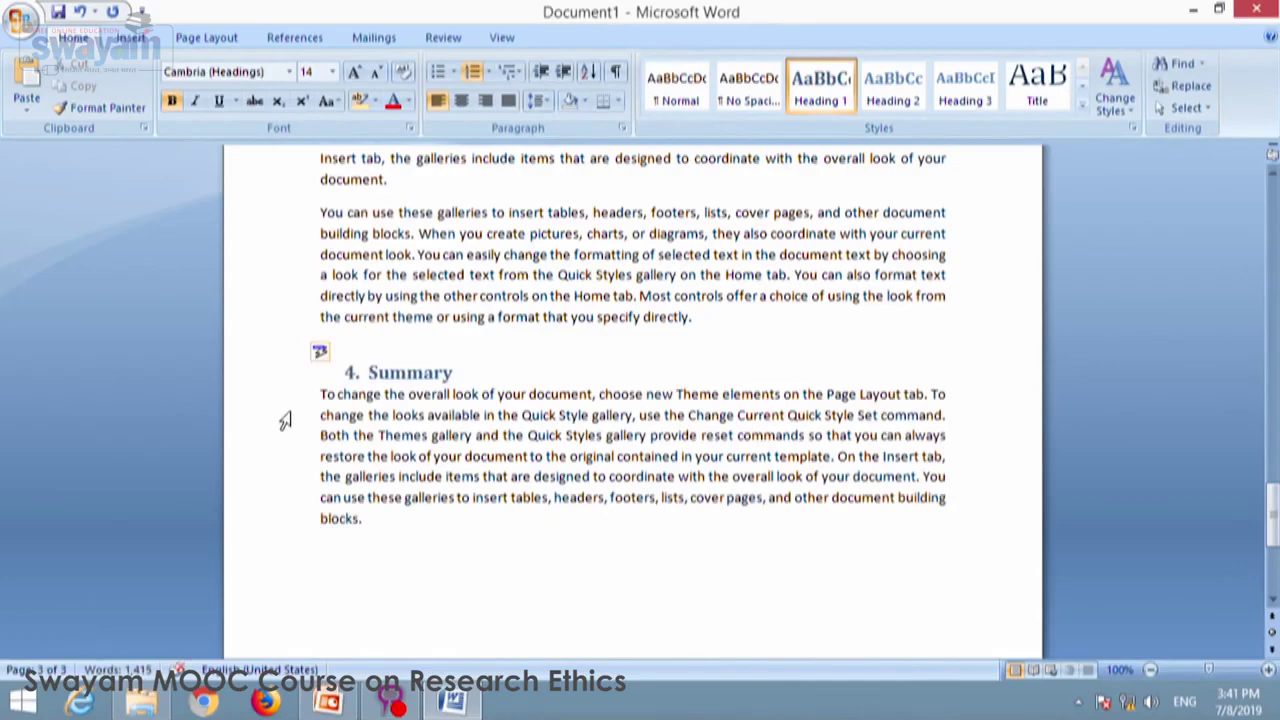
scroll(285, 420, "up", 20)
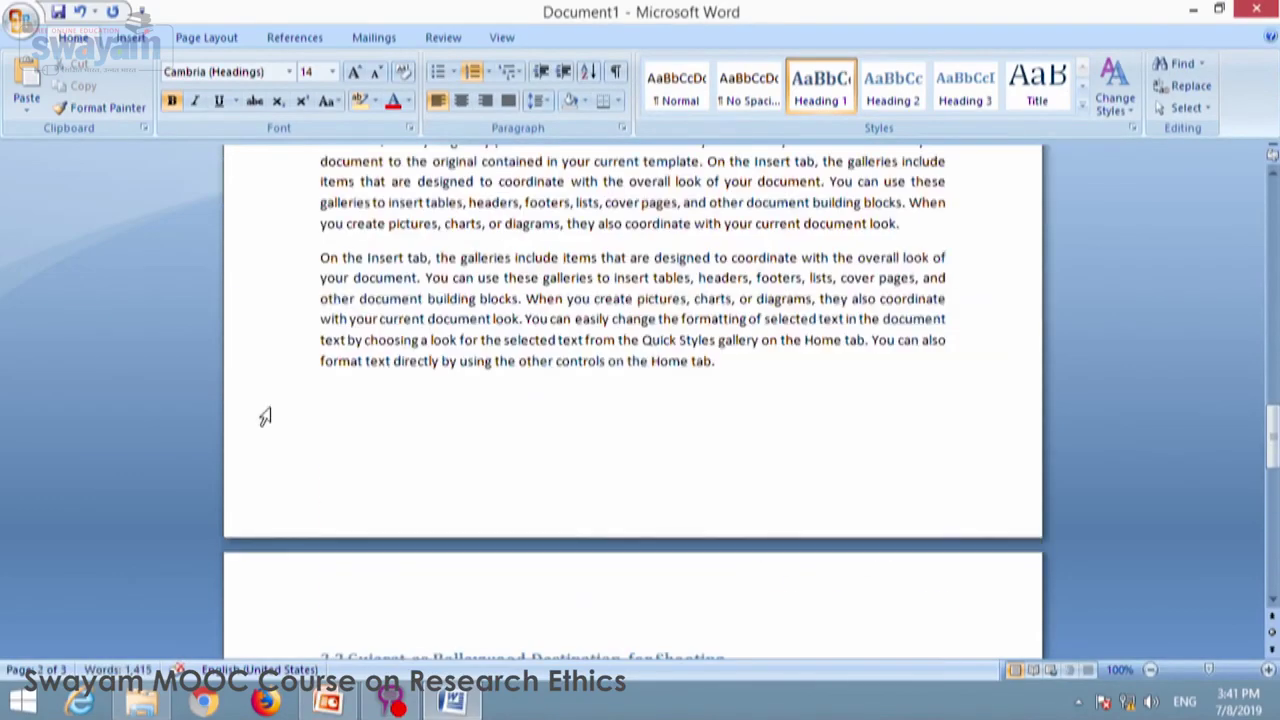
scroll(265, 416, "up", 20)
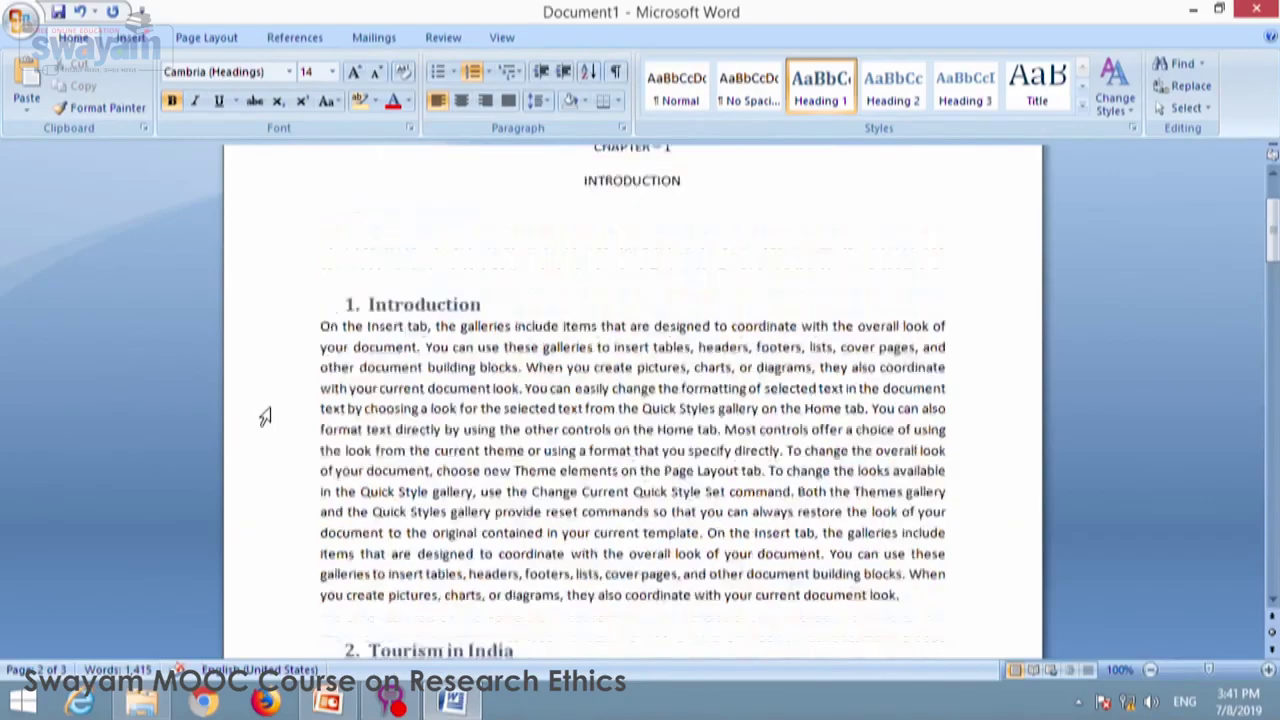
Insert Automatic Table 1 above the Introduction heading, listing sections 1–4 and subsections 3.1–3.2.
left_click(395, 376)
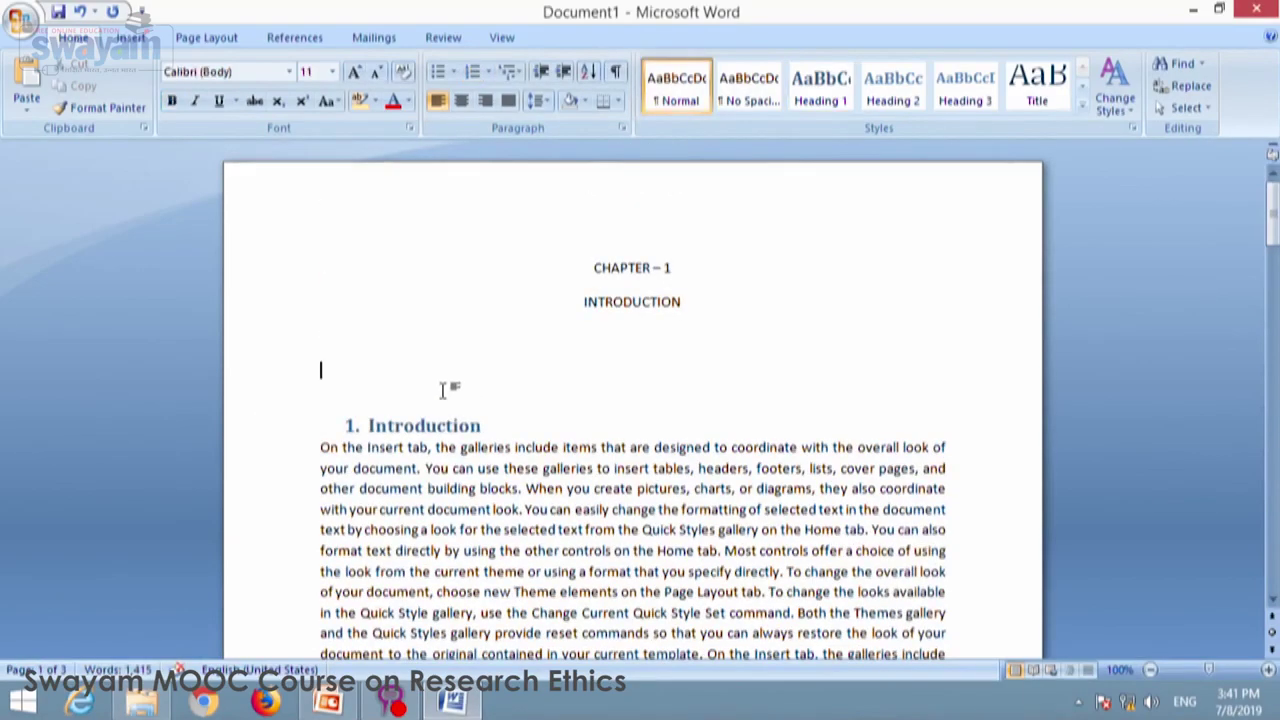
left_click(285, 40)
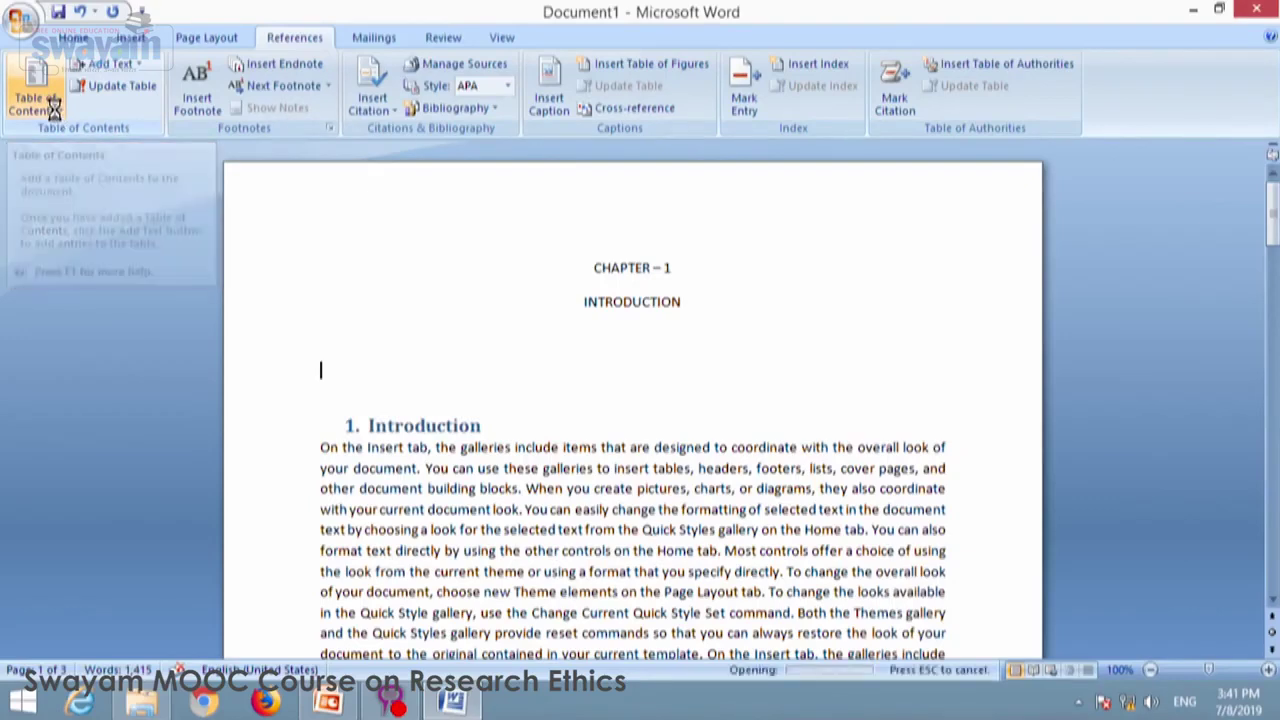
left_click(56, 114)
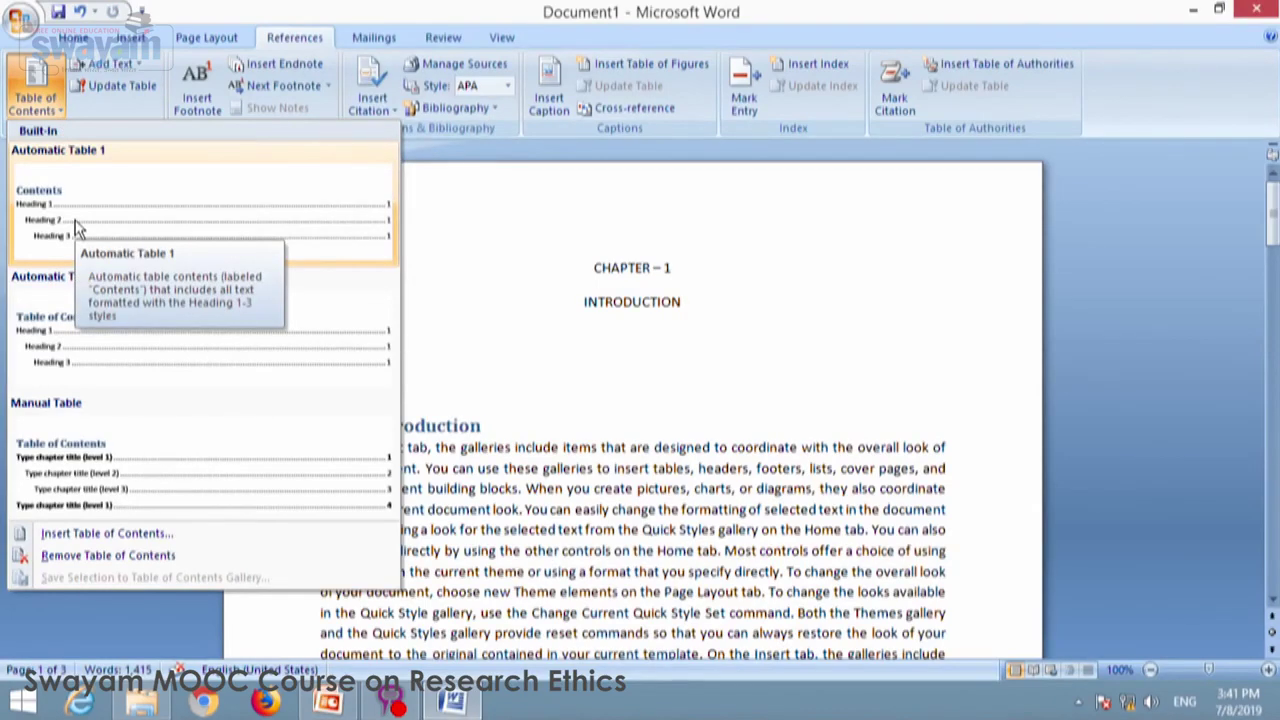
left_click(78, 228)
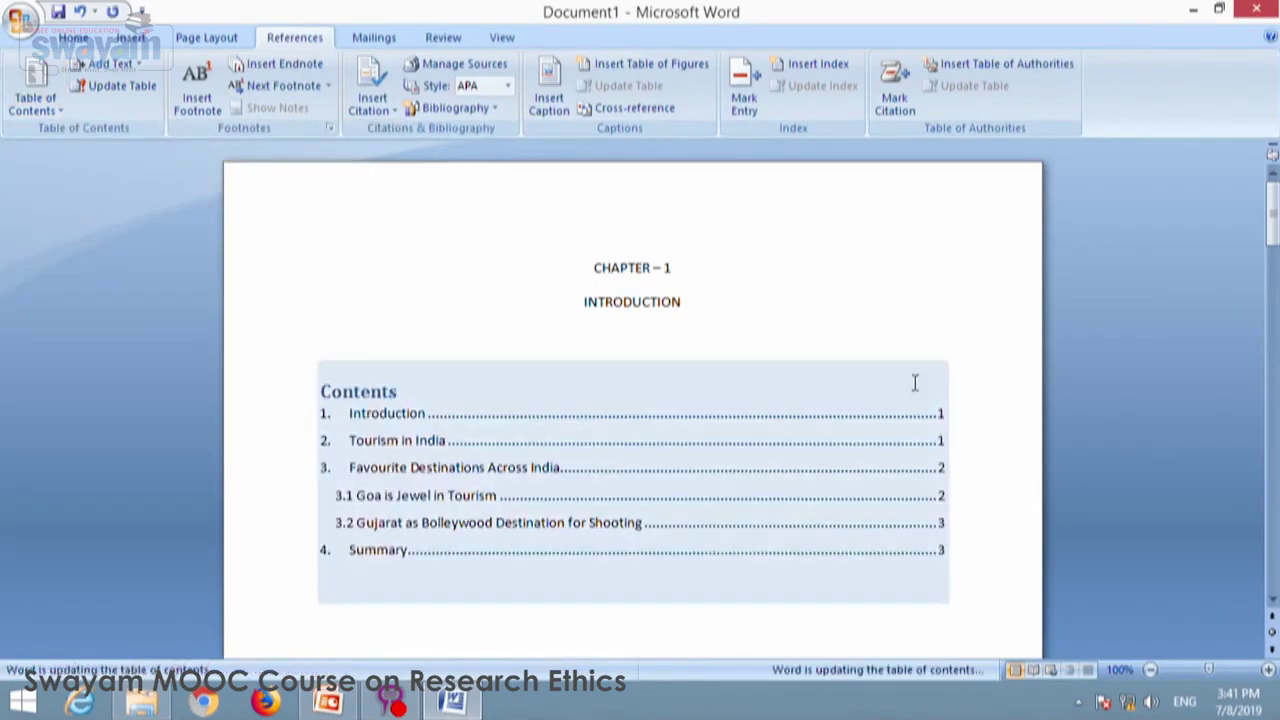
scroll(882, 485, "down", 2)
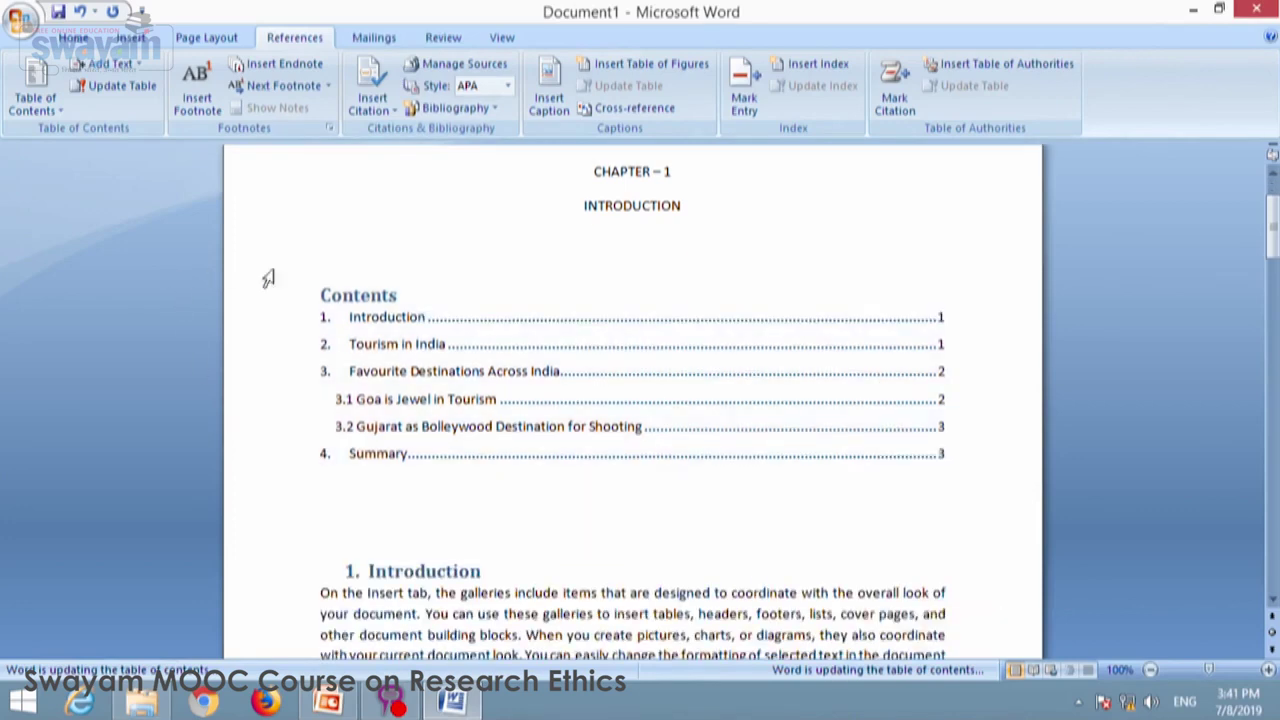
left_click(552, 514)
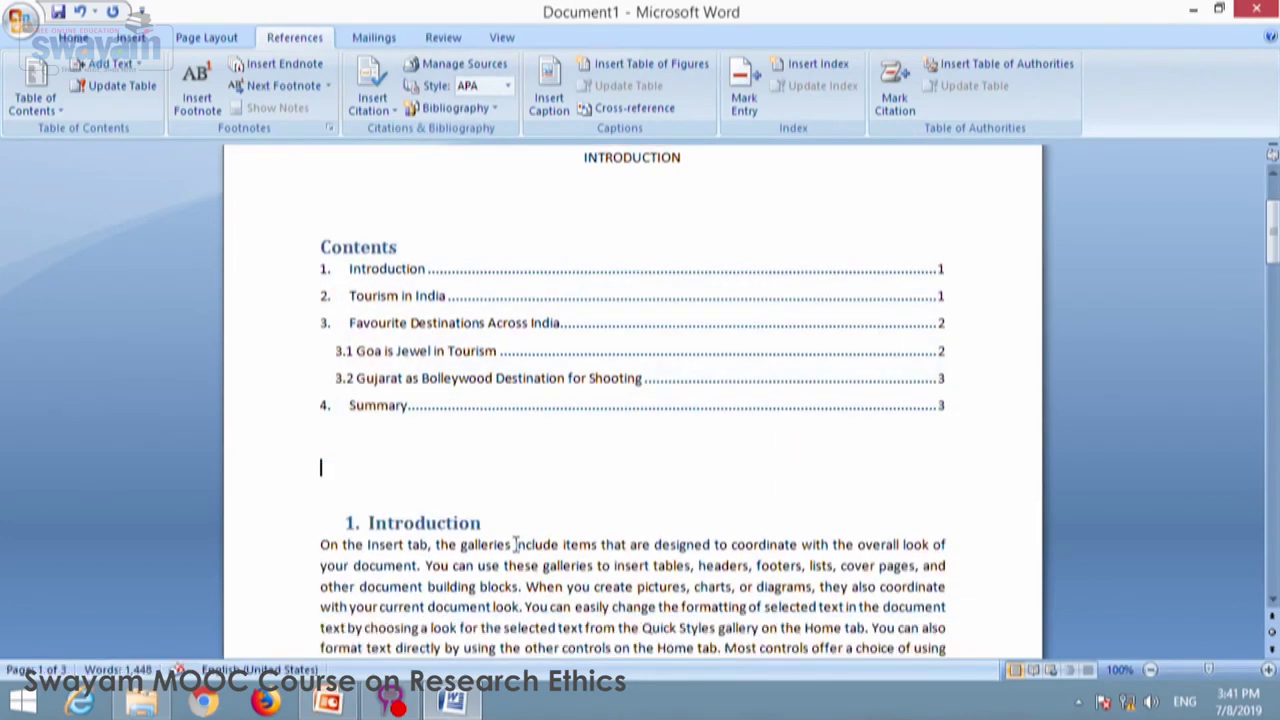
scroll(516, 543, "up", 1)
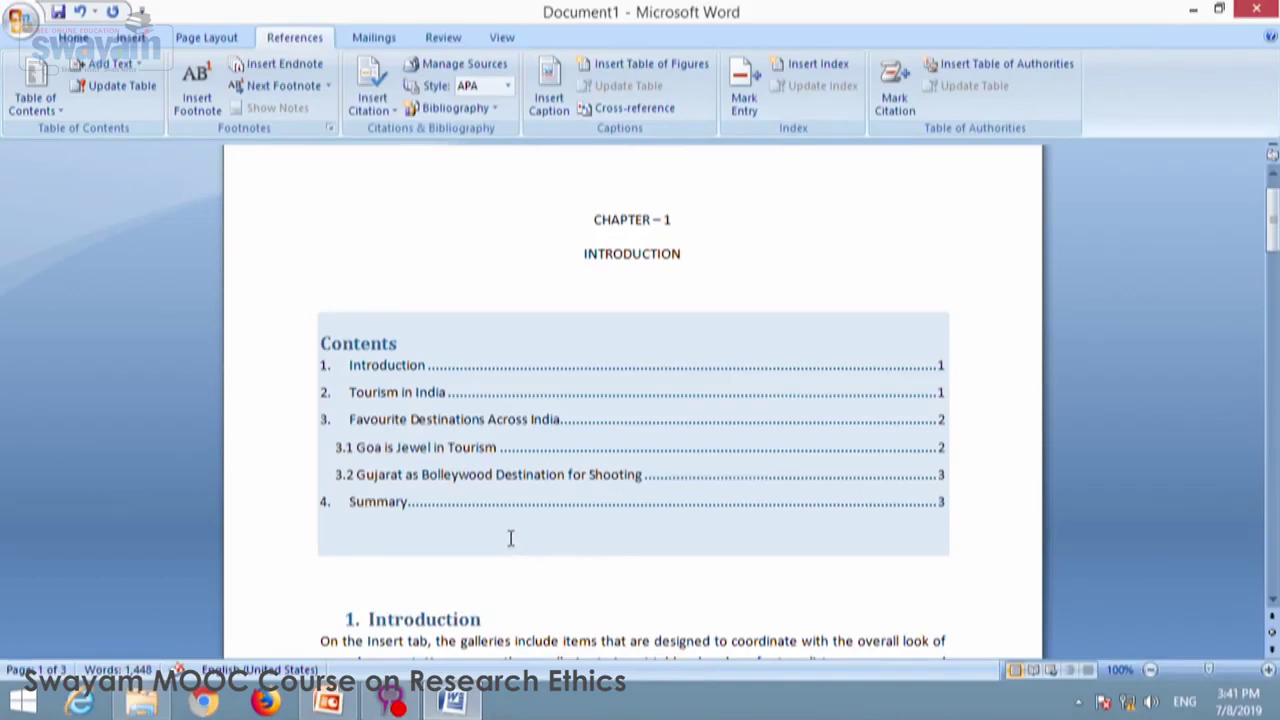